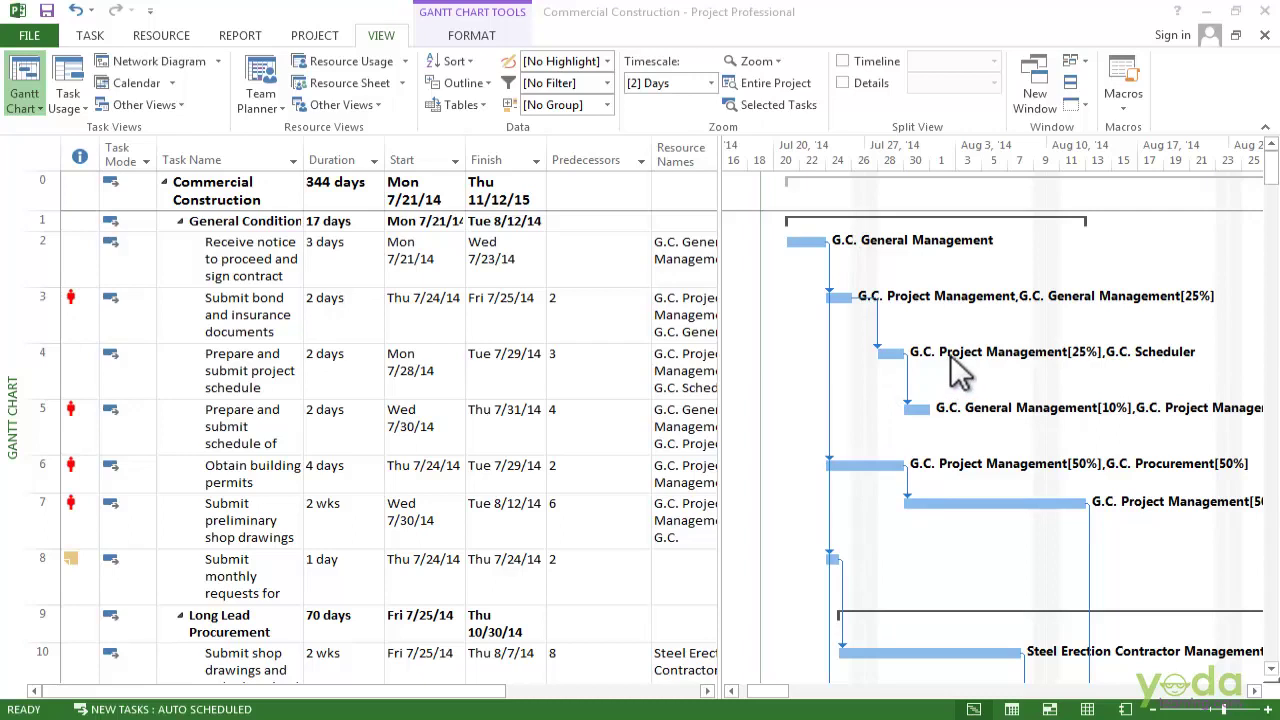
Step: Uncheck Project Summary Task and Summary Tasks, then widen the Resource Names column
left_click(471, 35)
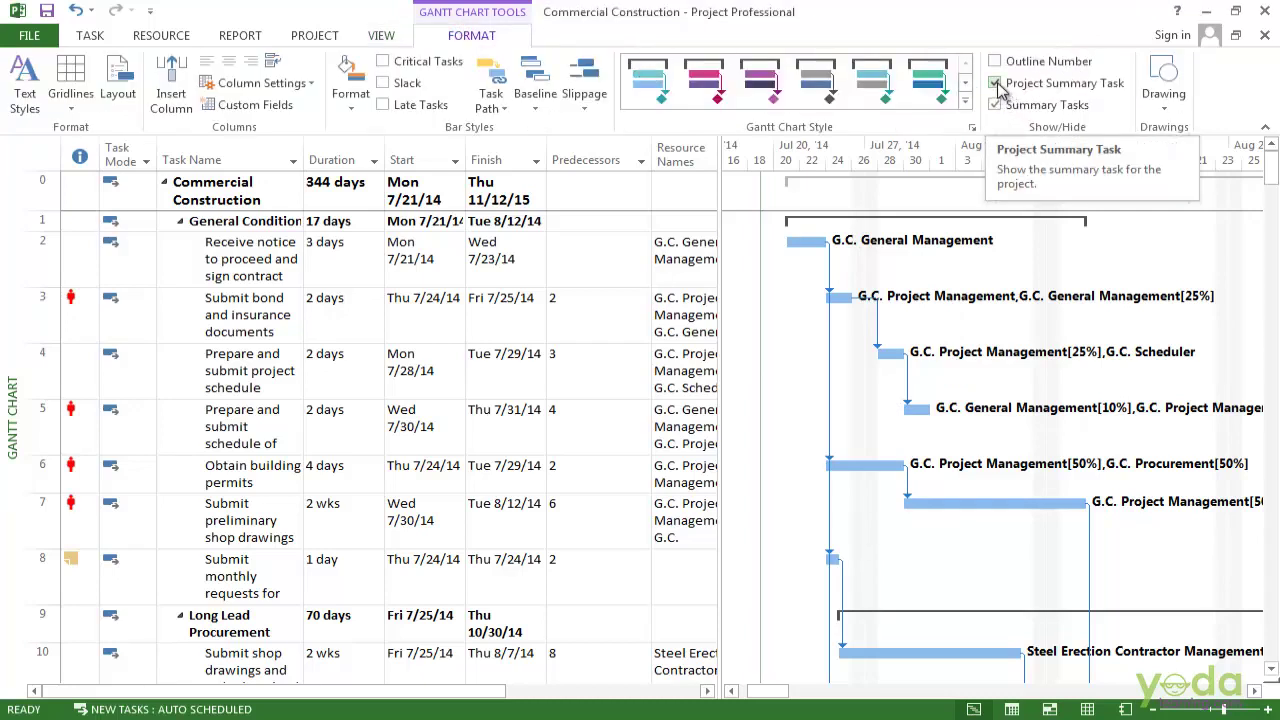
left_click(998, 86)
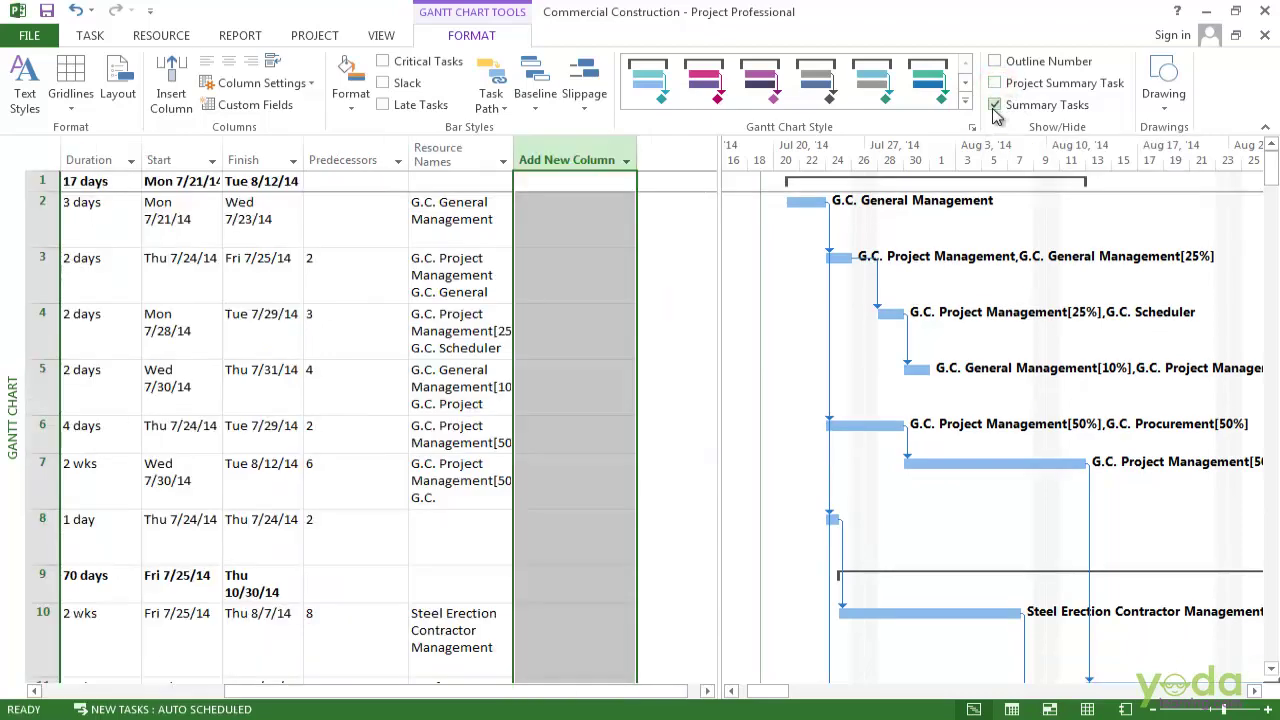
left_click(996, 106)
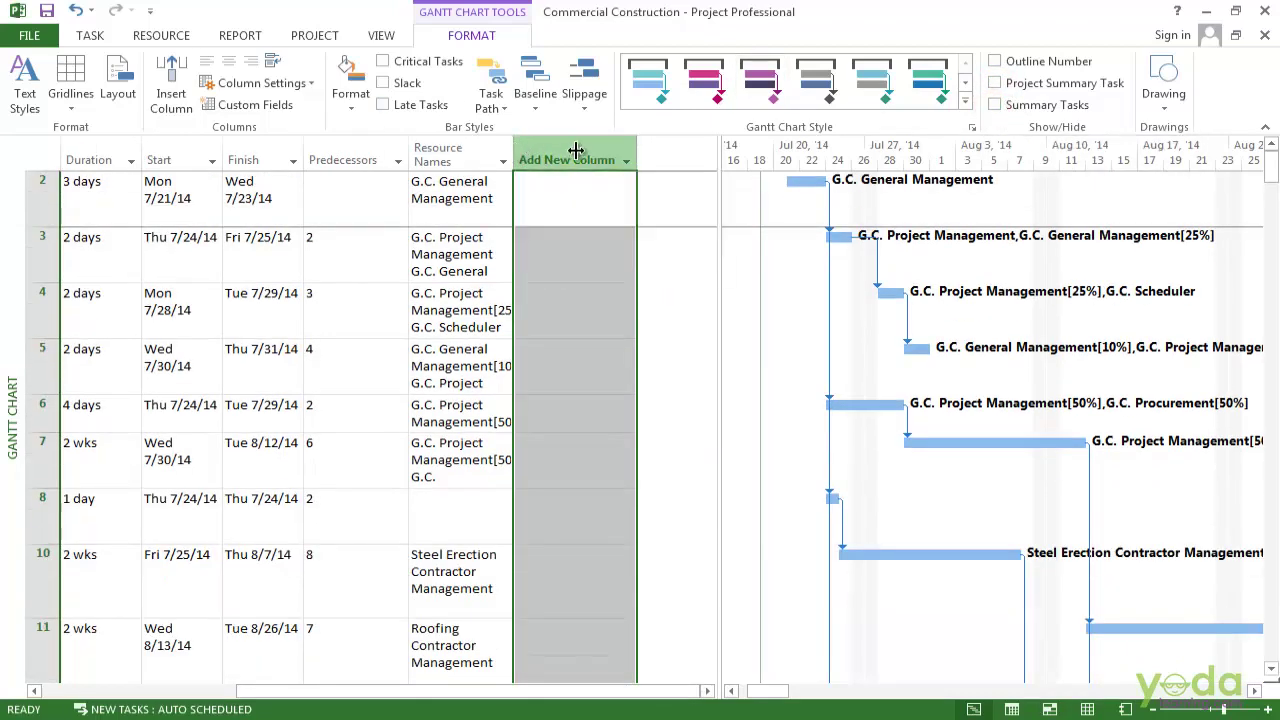
left_click_drag(515, 150, 577, 150)
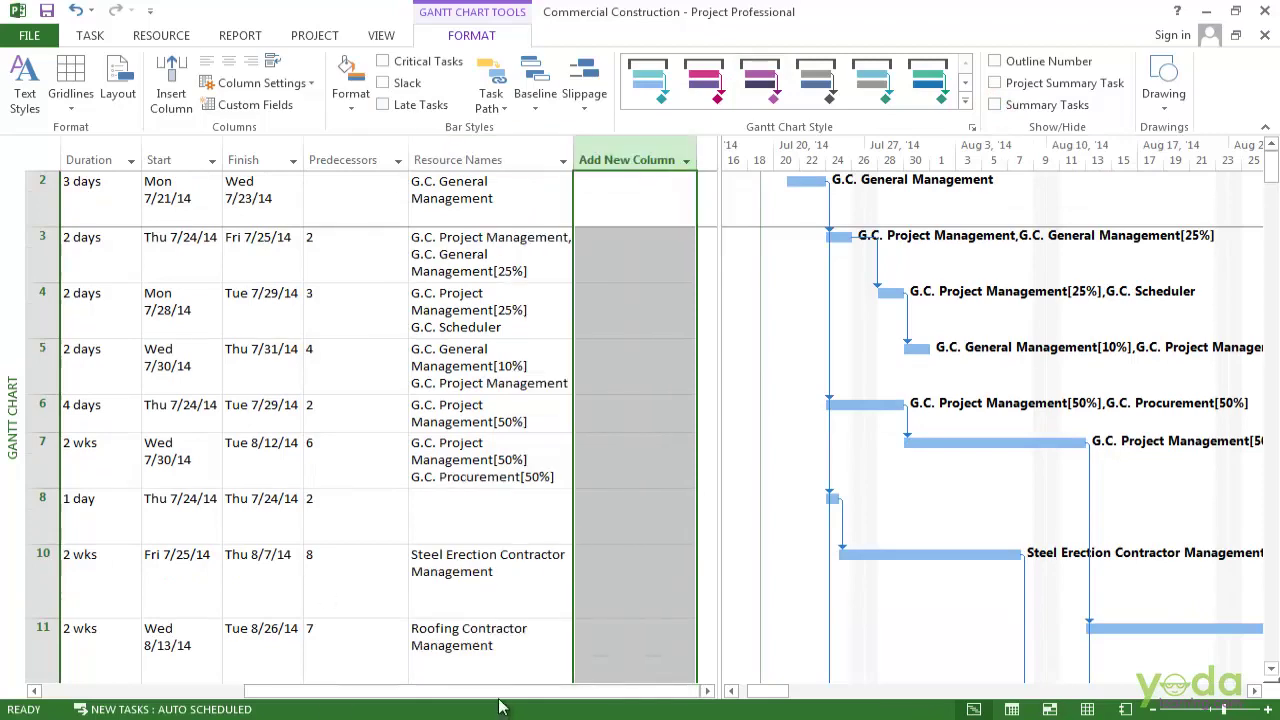
scroll(535, 297, "left", 5)
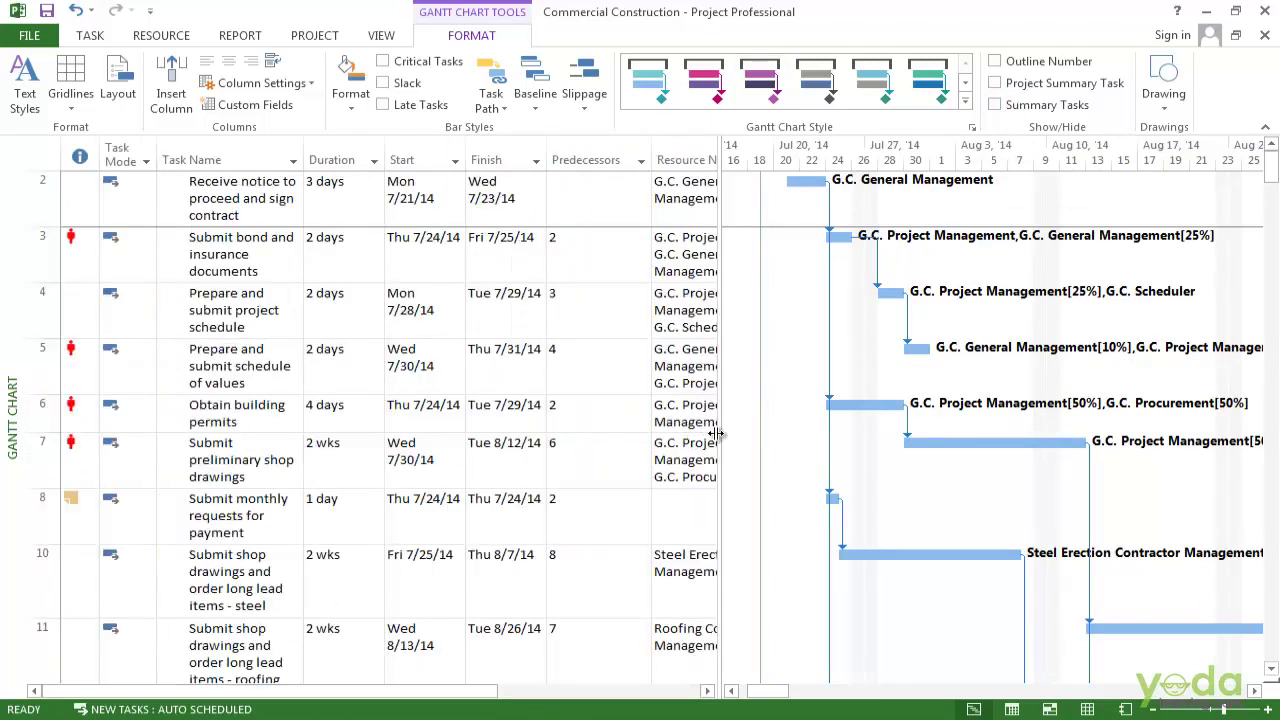
Step: Apply the quick sort by Start Date from the View tab
left_click(378, 38)
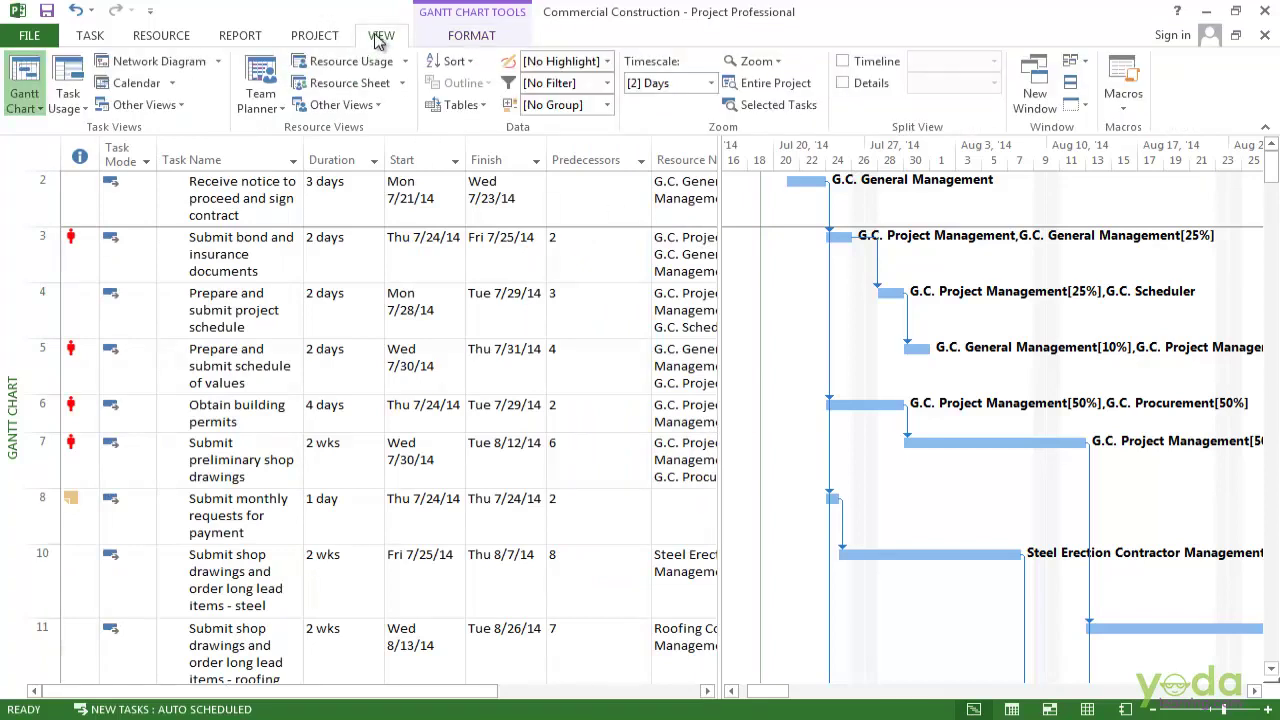
left_click(458, 66)
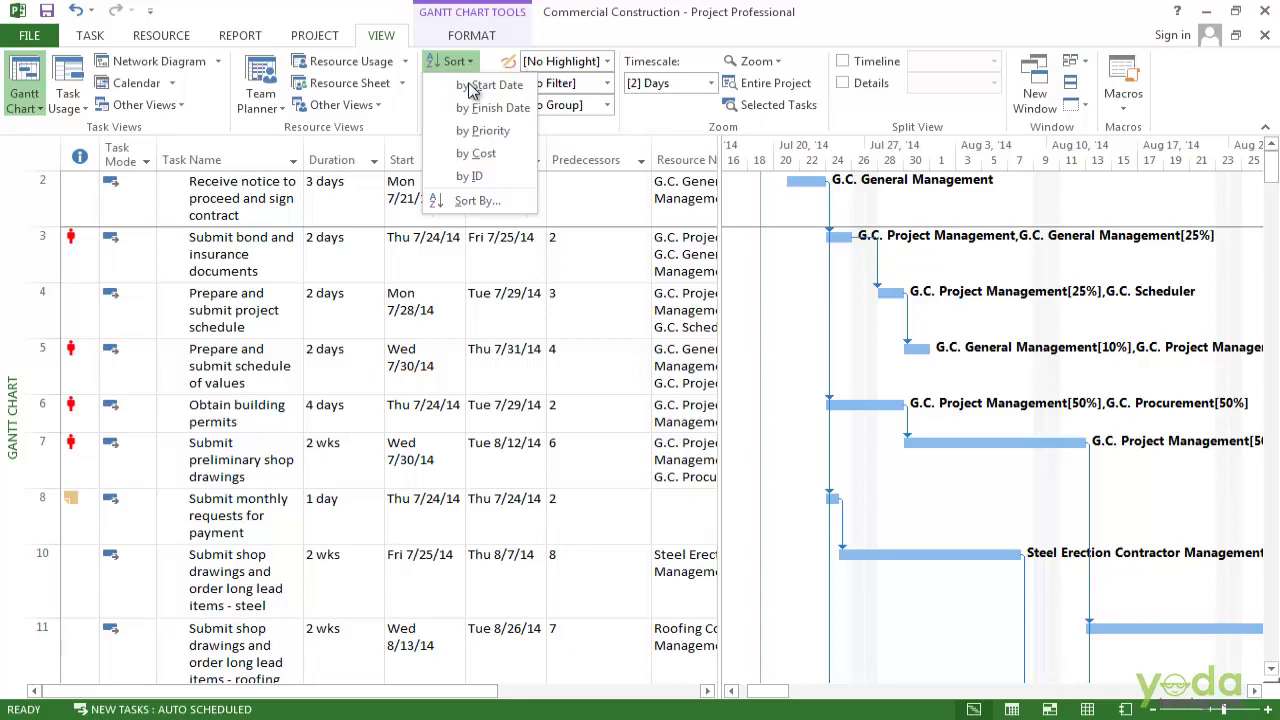
left_click(478, 85)
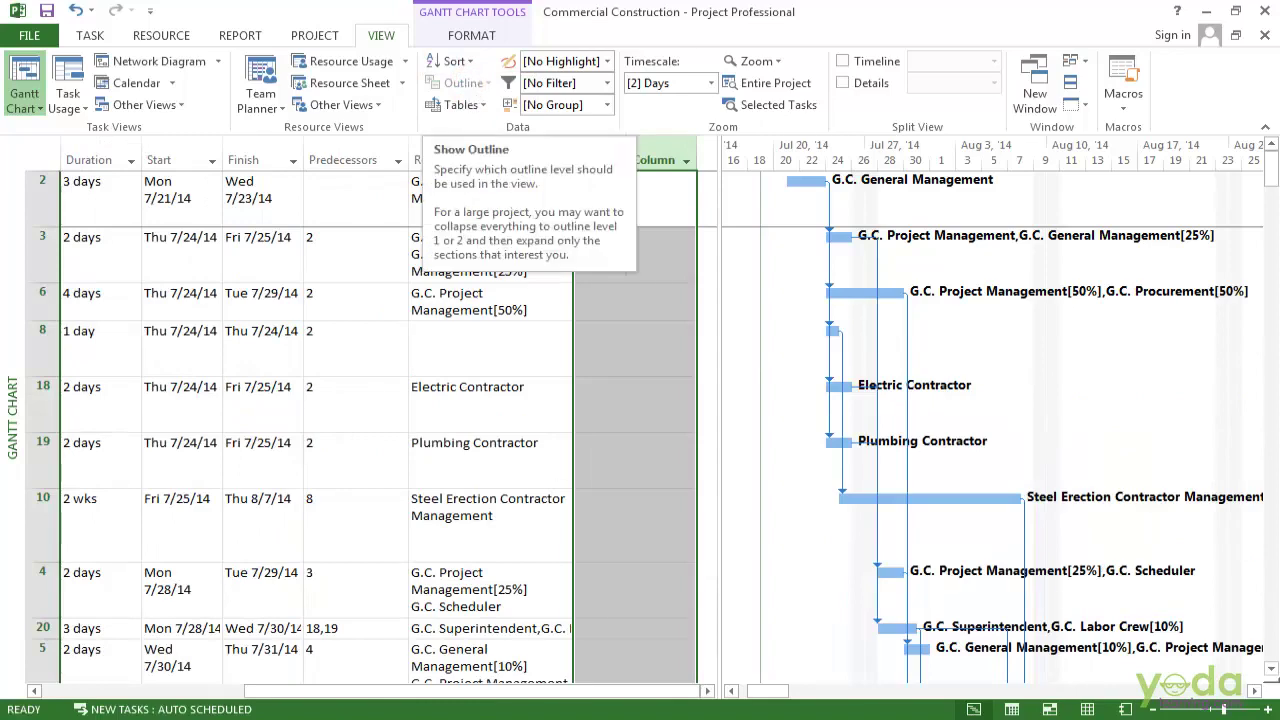
left_click_drag(318, 680, 188, 680)
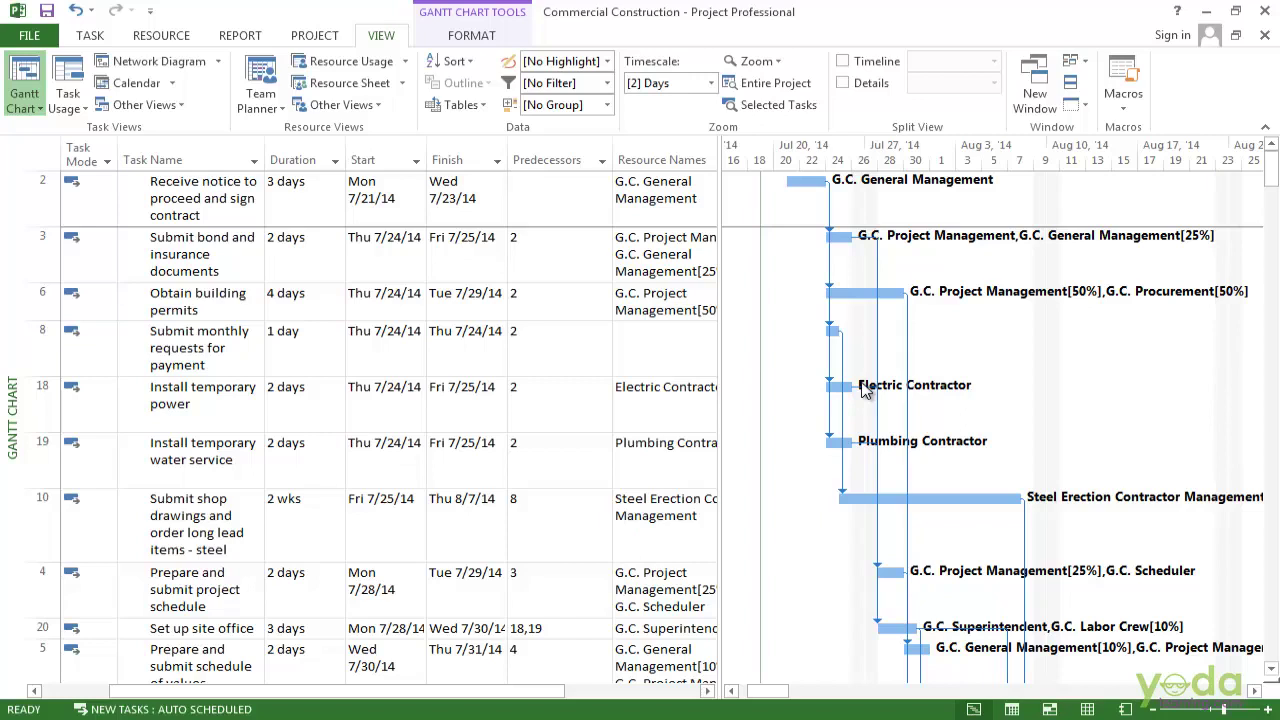
Step: Quick-sort the tasks back by ID
left_click(469, 65)
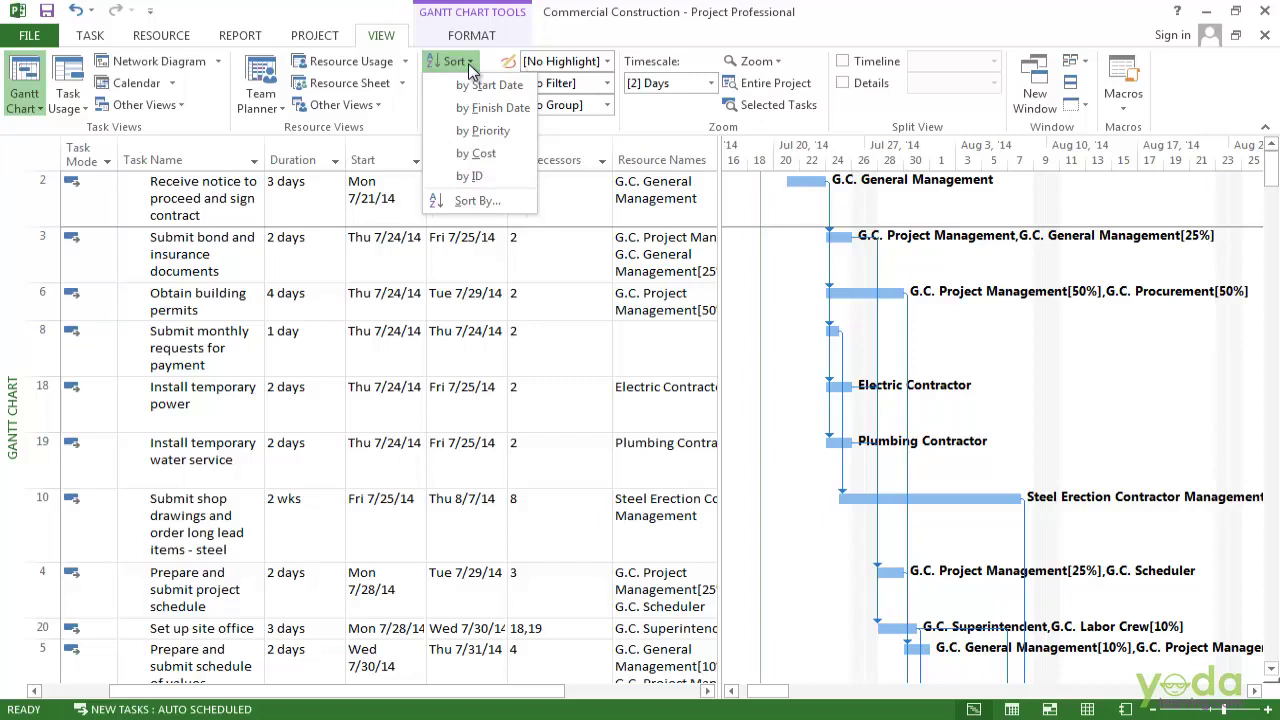
left_click(465, 176)
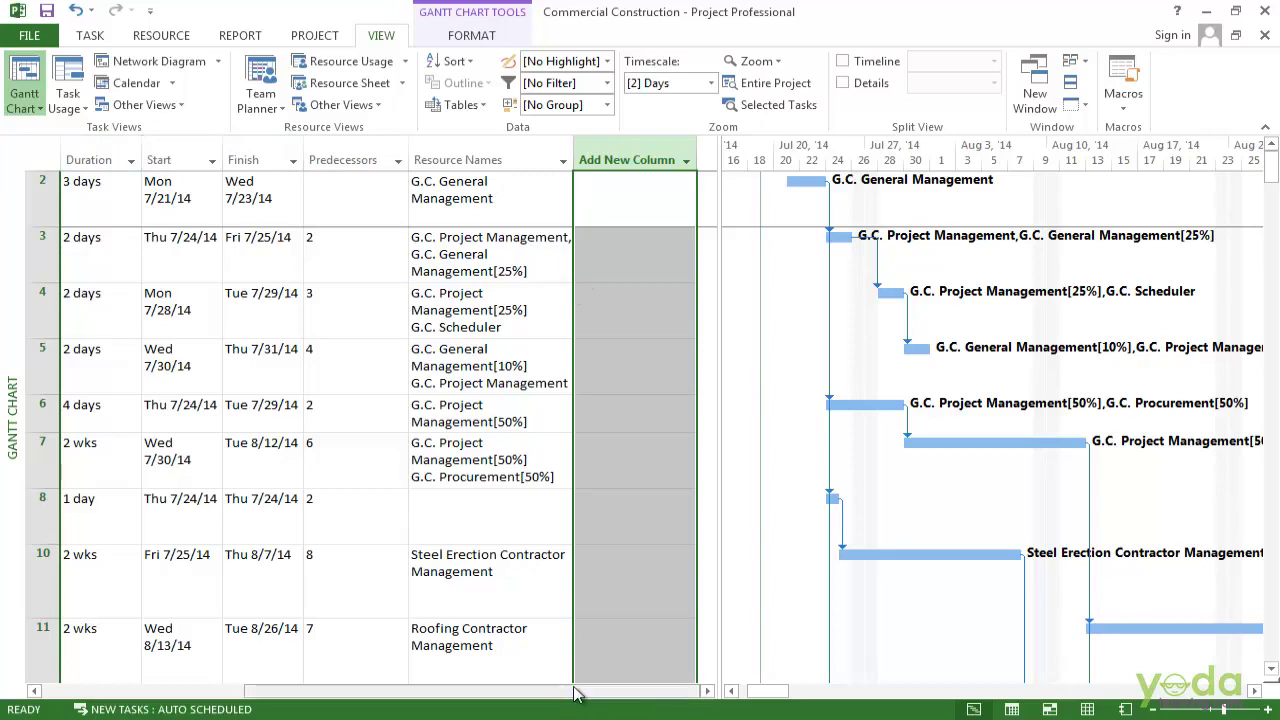
Step: Sort the Duration column smallest to largest
left_click_drag(577, 691, 371, 691)
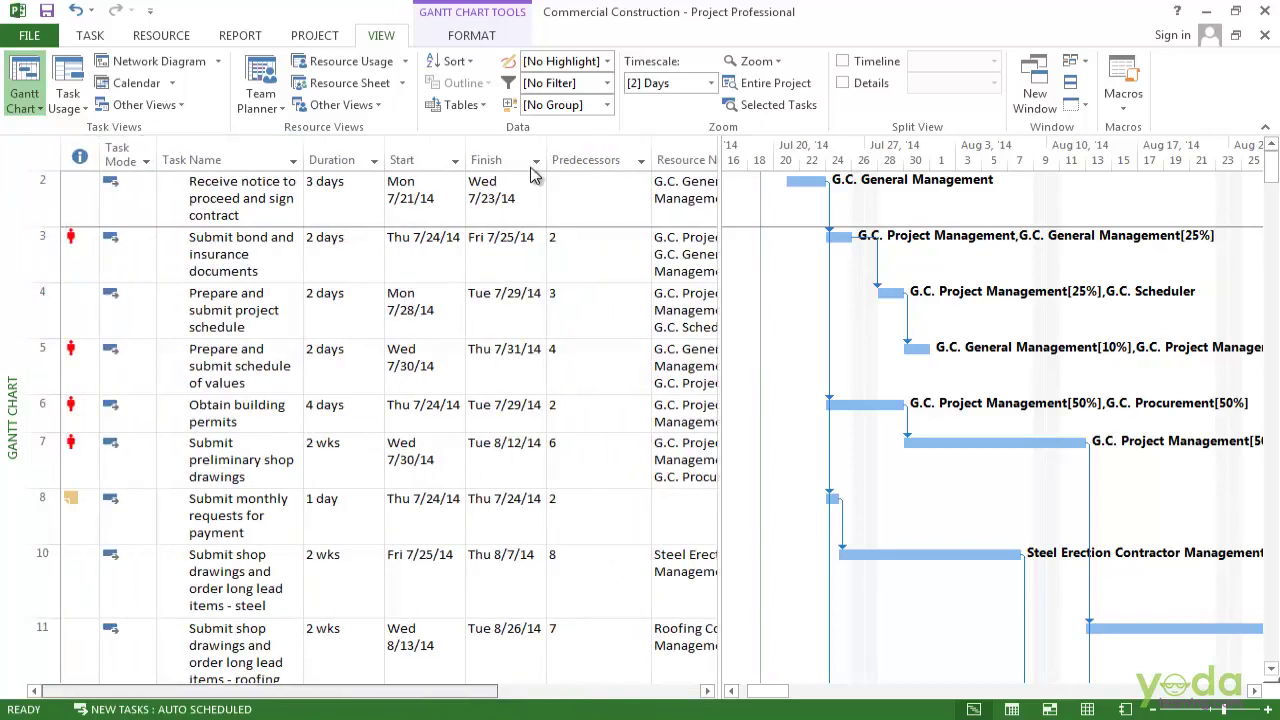
left_click(373, 161)
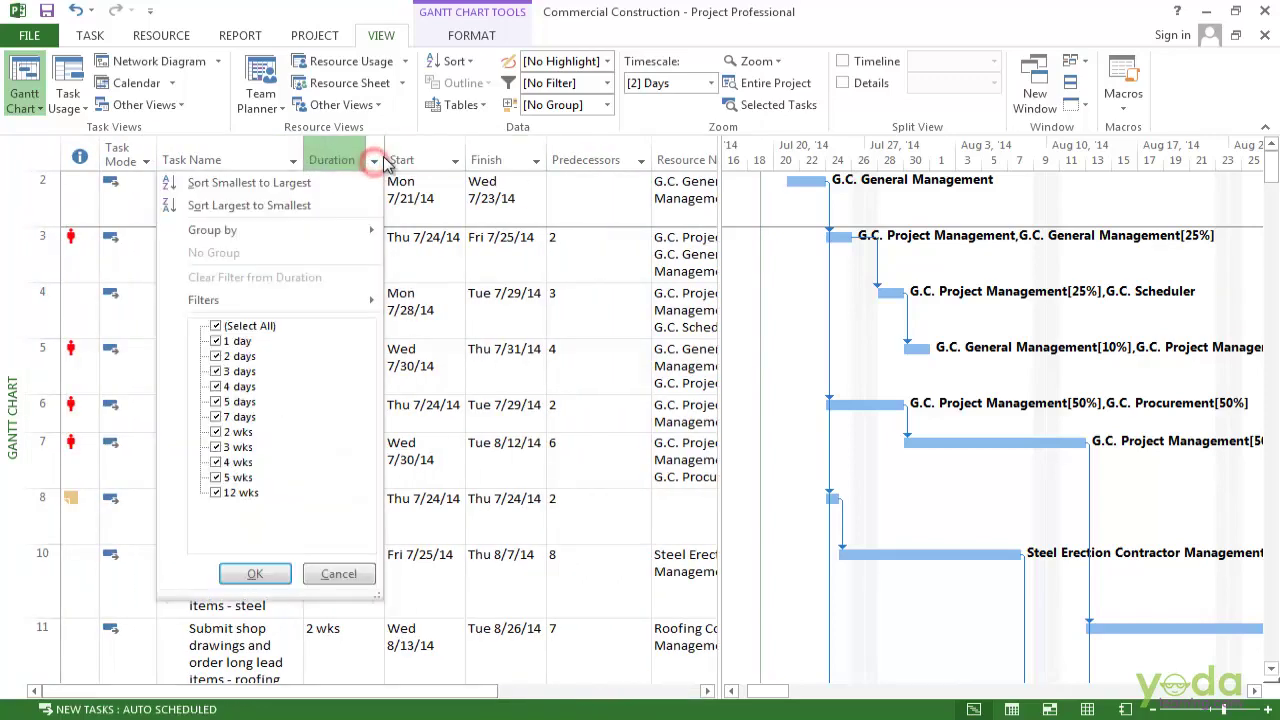
left_click(341, 185)
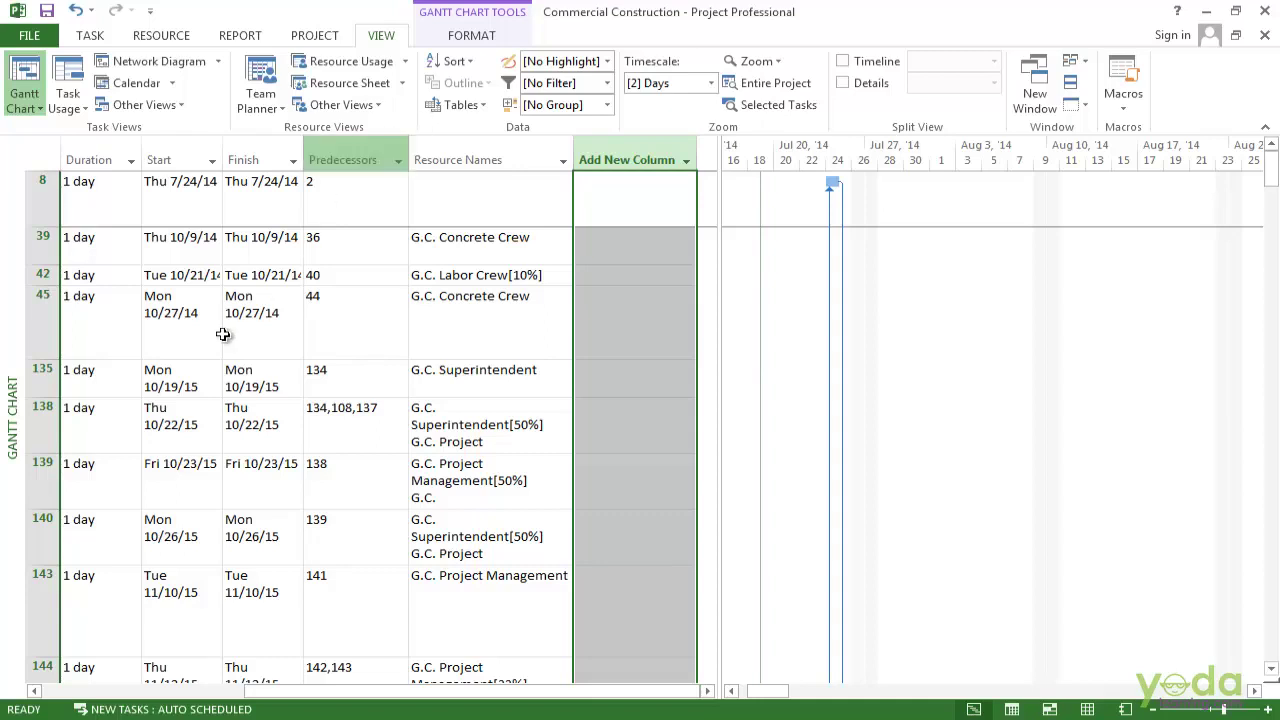
left_click_drag(572, 690, 426, 676)
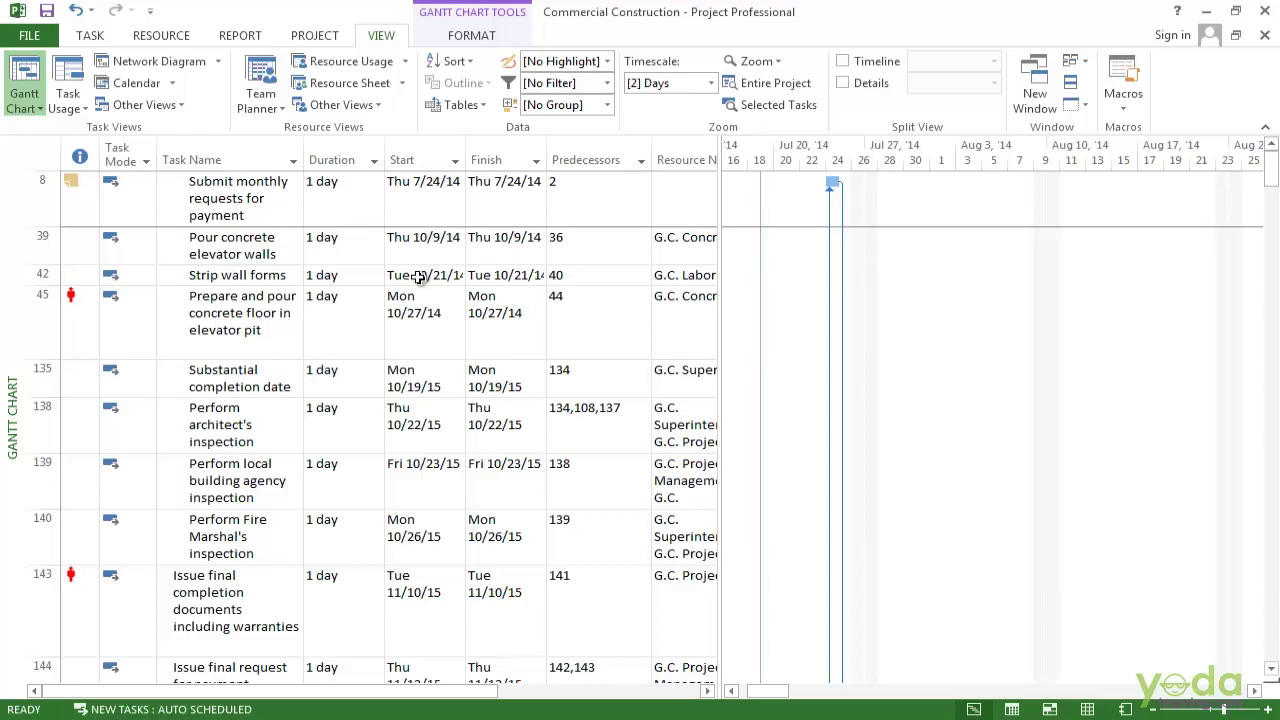
Step: Sort the Start column from earliest to latest
left_click(455, 162)
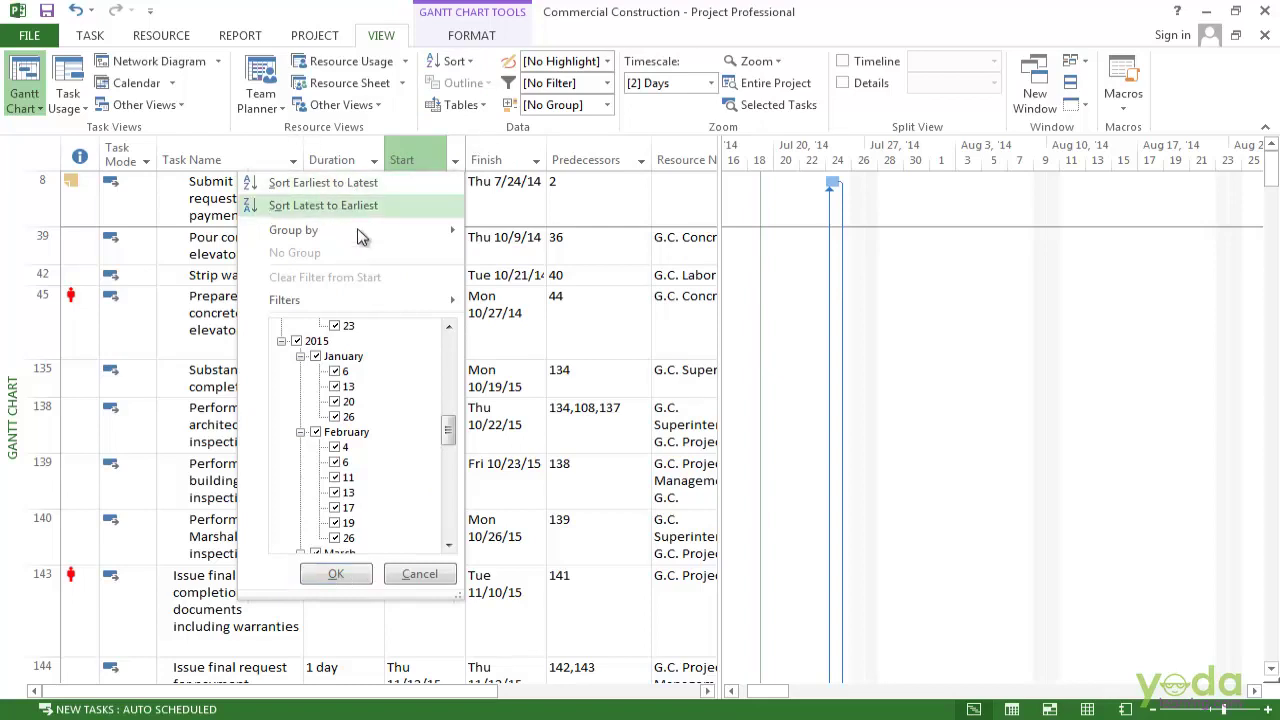
left_click(385, 180)
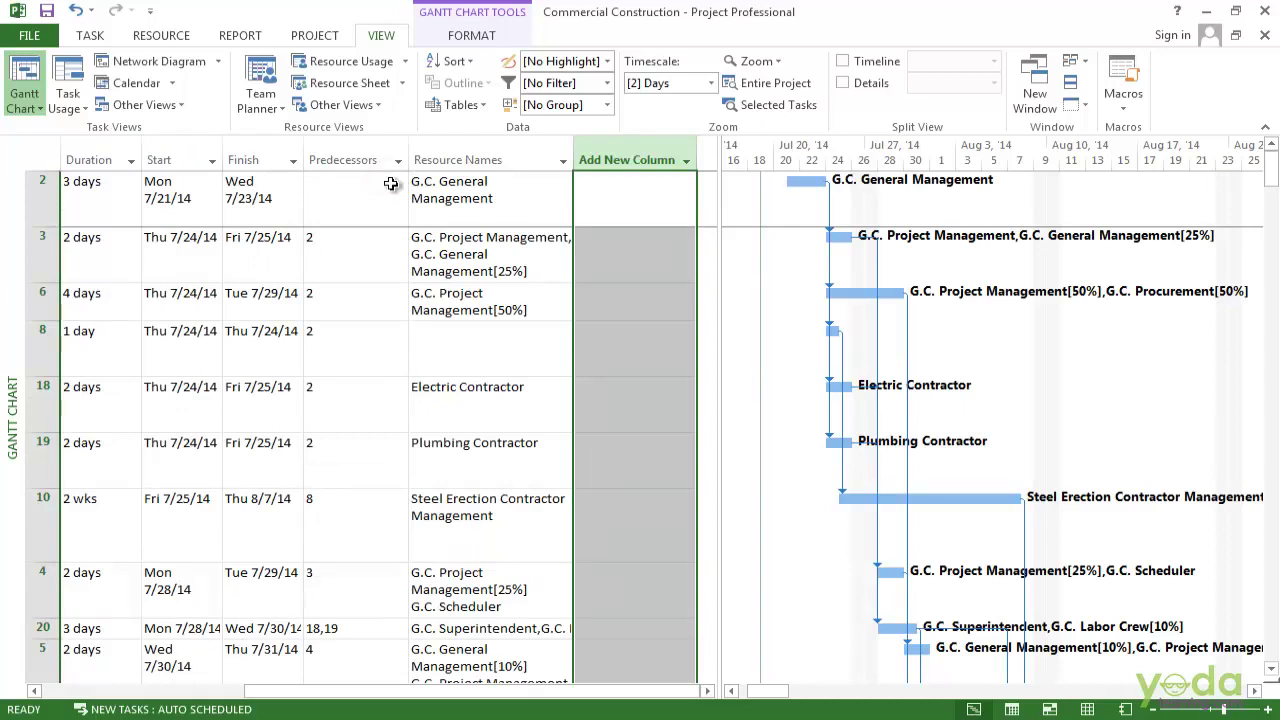
Step: In the Sort dialog, set the primary sort to Duration, descending
left_click(467, 64)
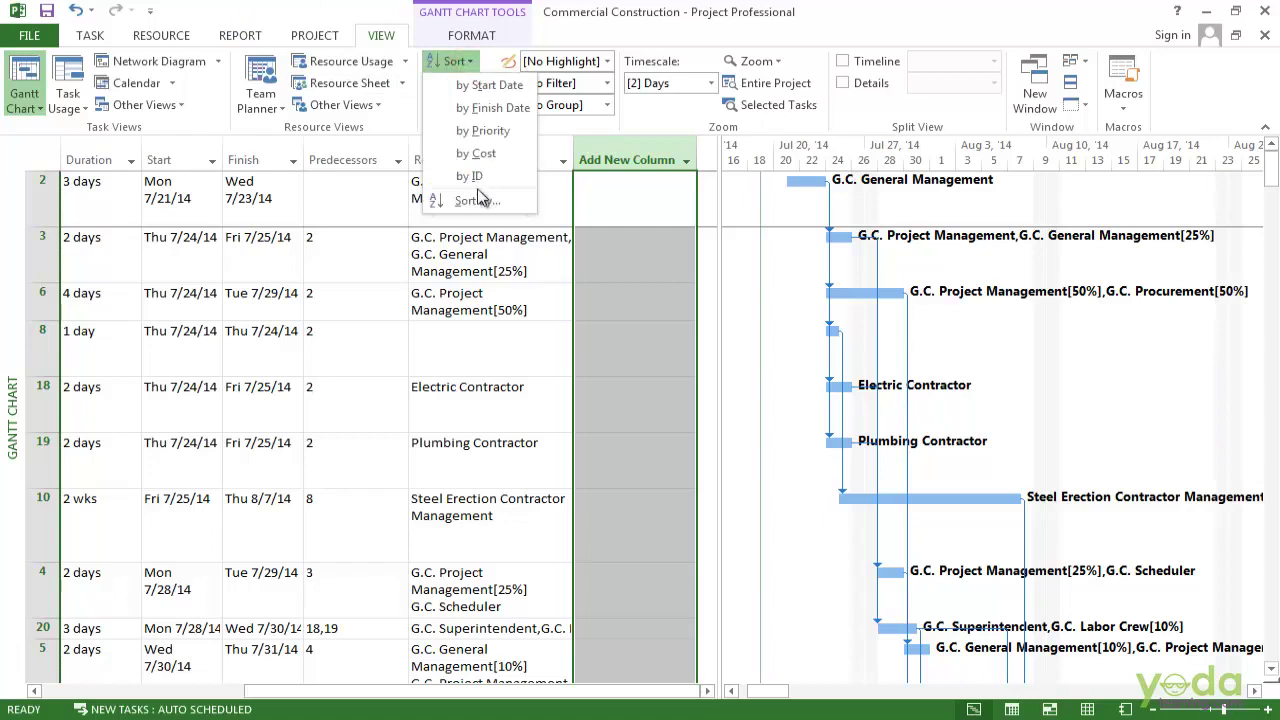
left_click(480, 204)
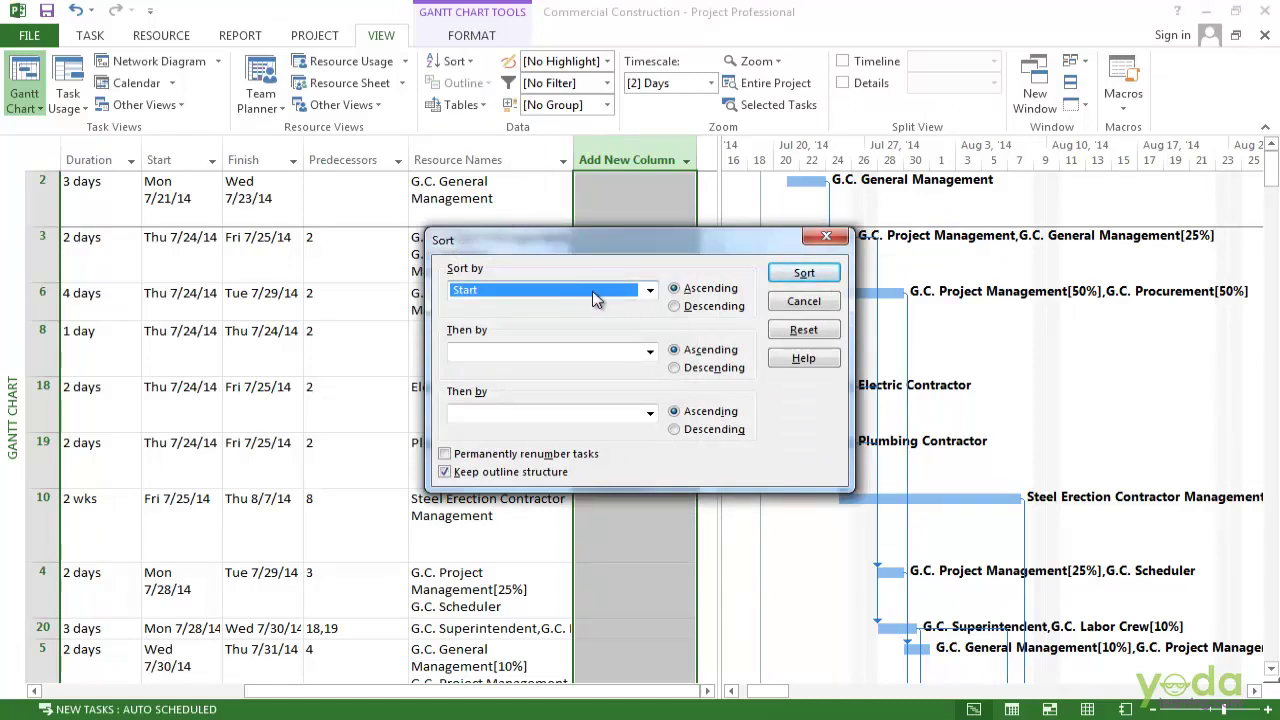
left_click(650, 290)
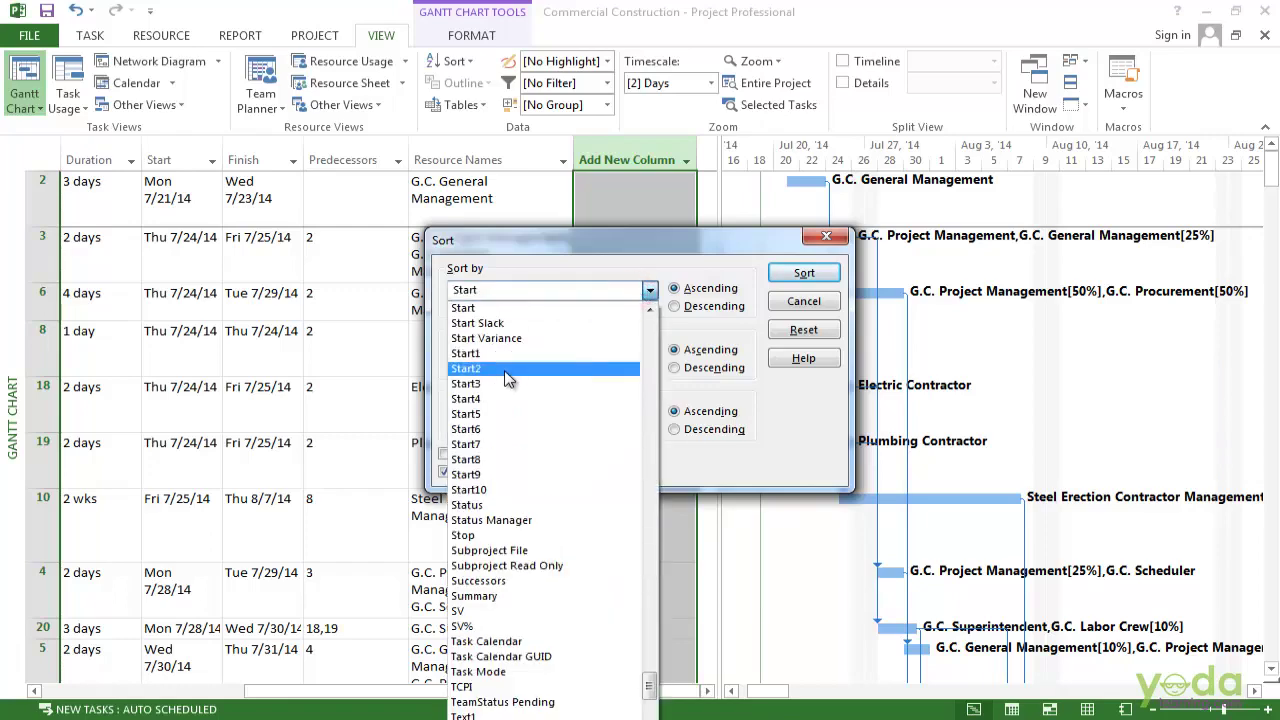
scroll(510, 370, "up", 4)
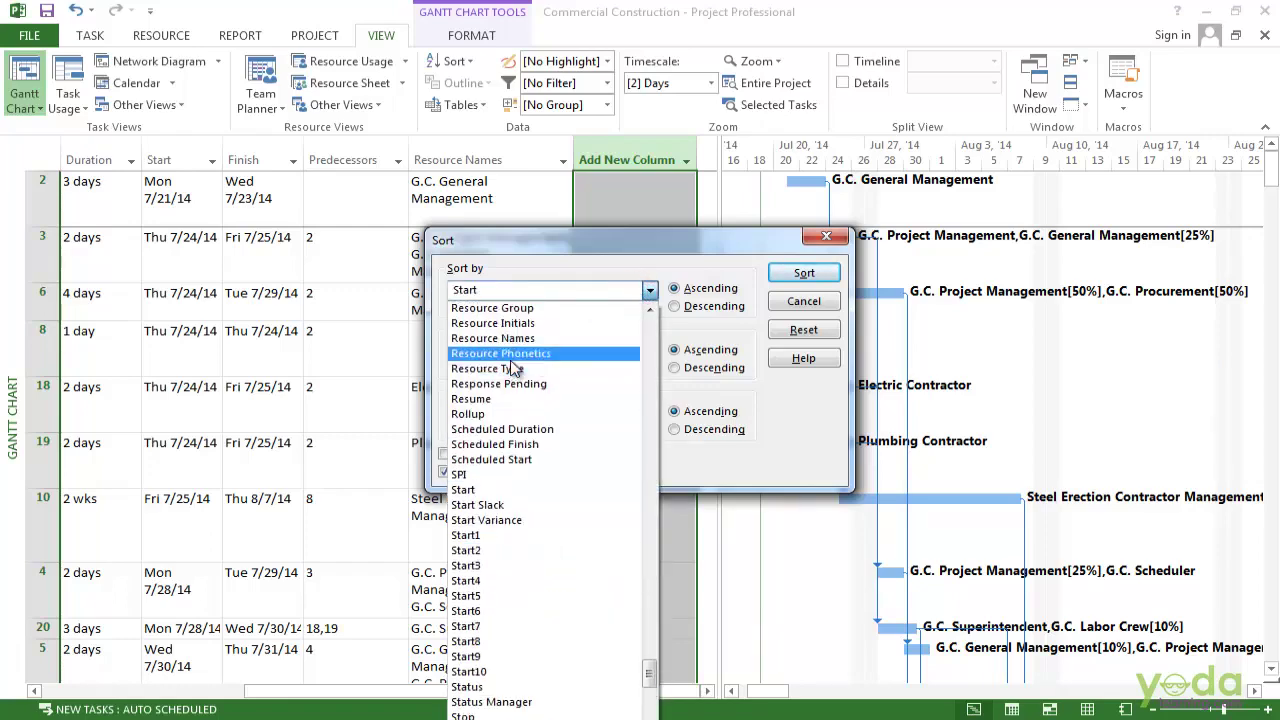
key("d")
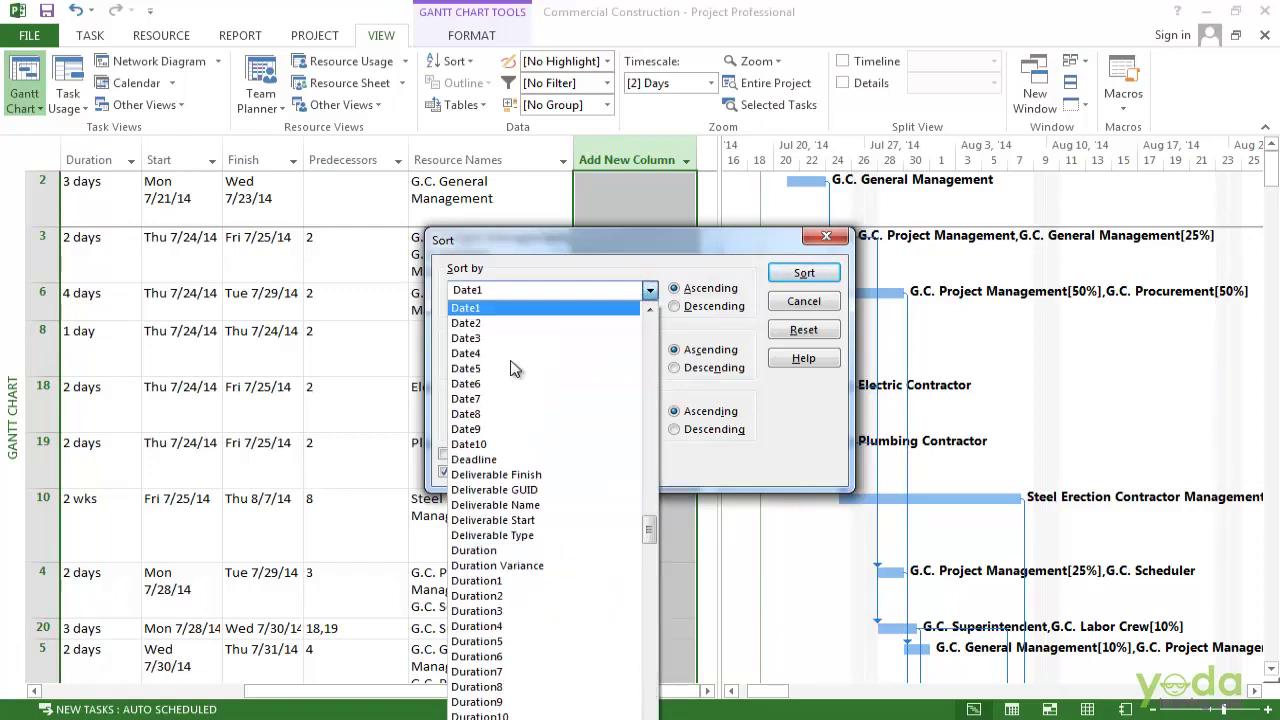
left_click(534, 558)
left_click(676, 307)
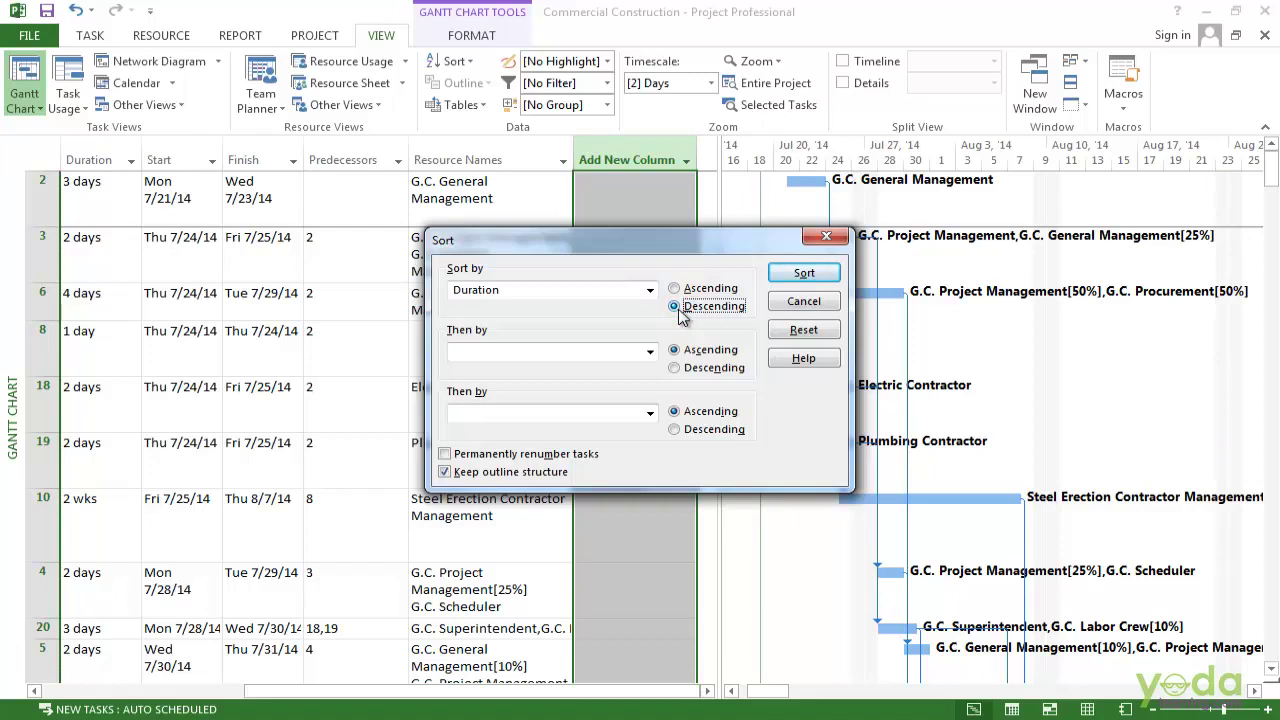
Step: Add Start as the secondary sort field and apply the sort
left_click(651, 354)
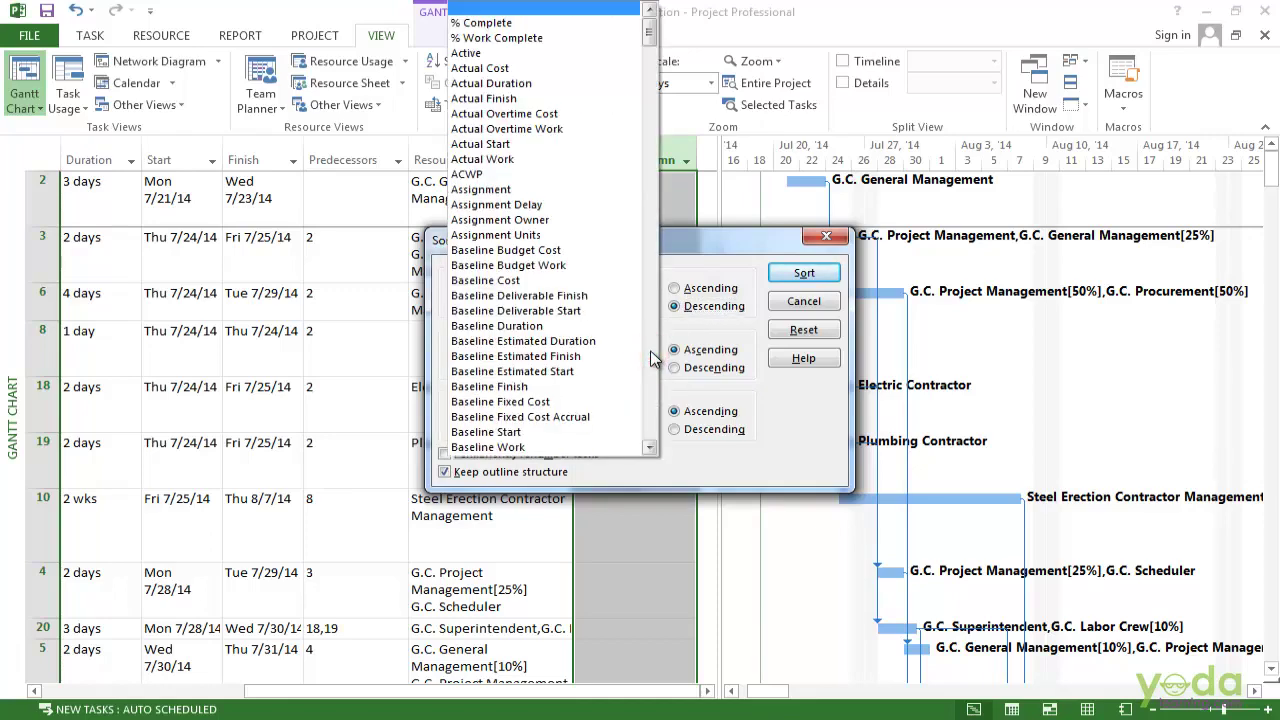
key("s")
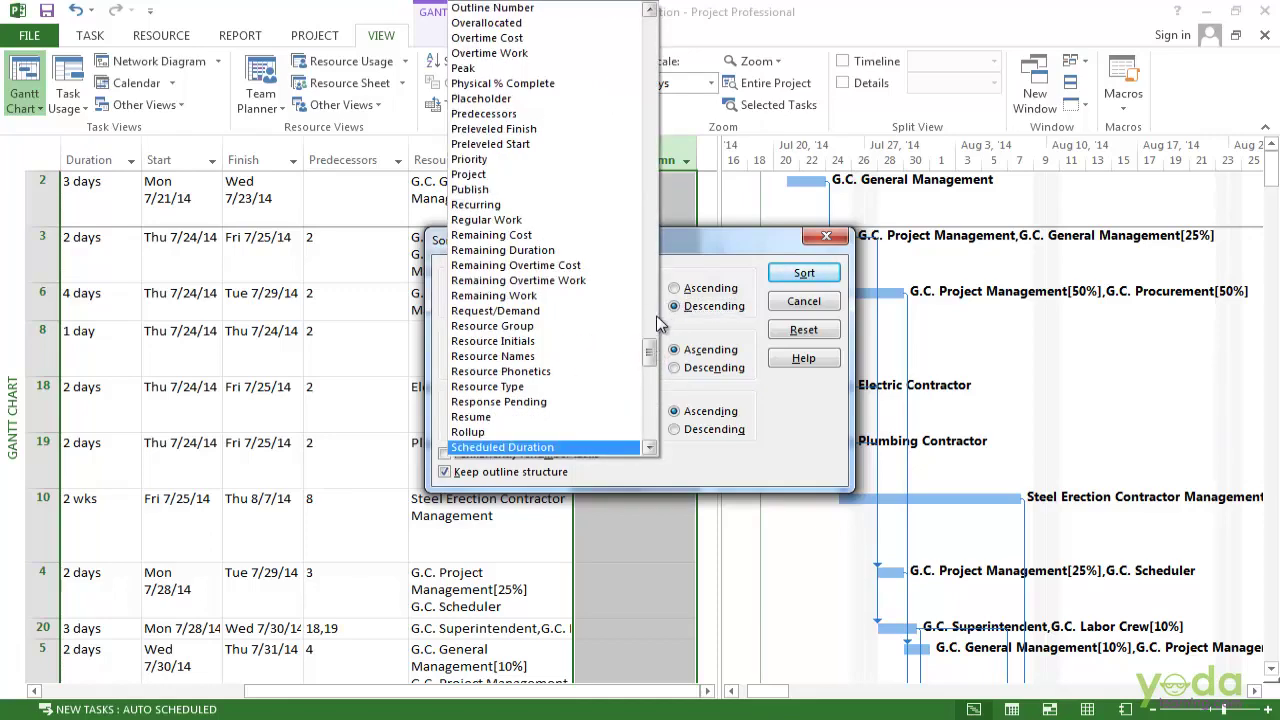
scroll(655, 330, "down", 3)
left_click(485, 371)
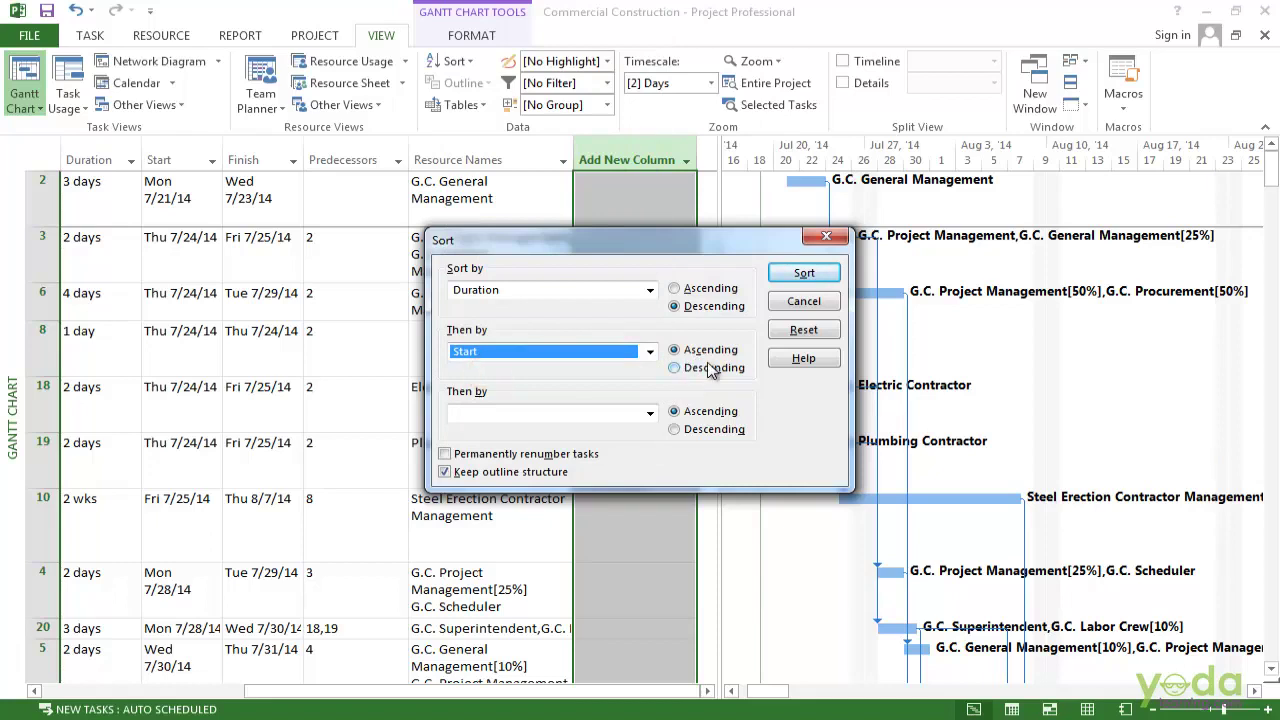
left_click(806, 274)
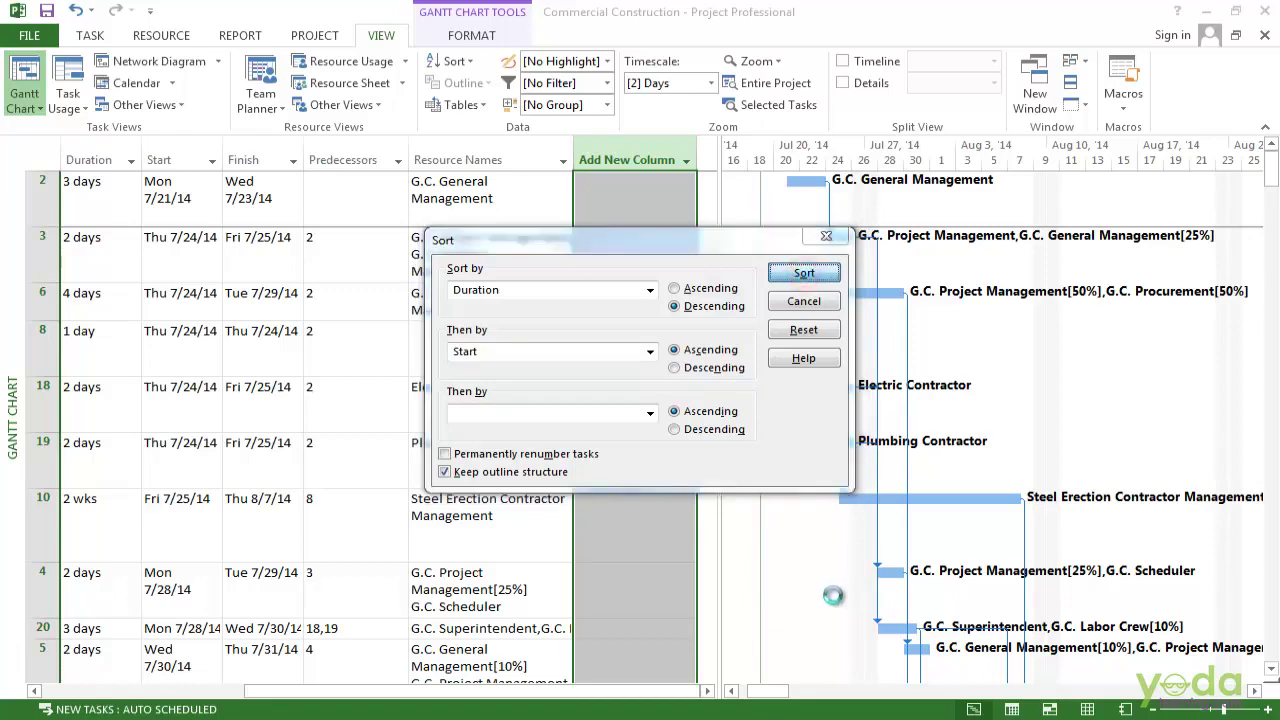
left_click_drag(591, 690, 212, 672)
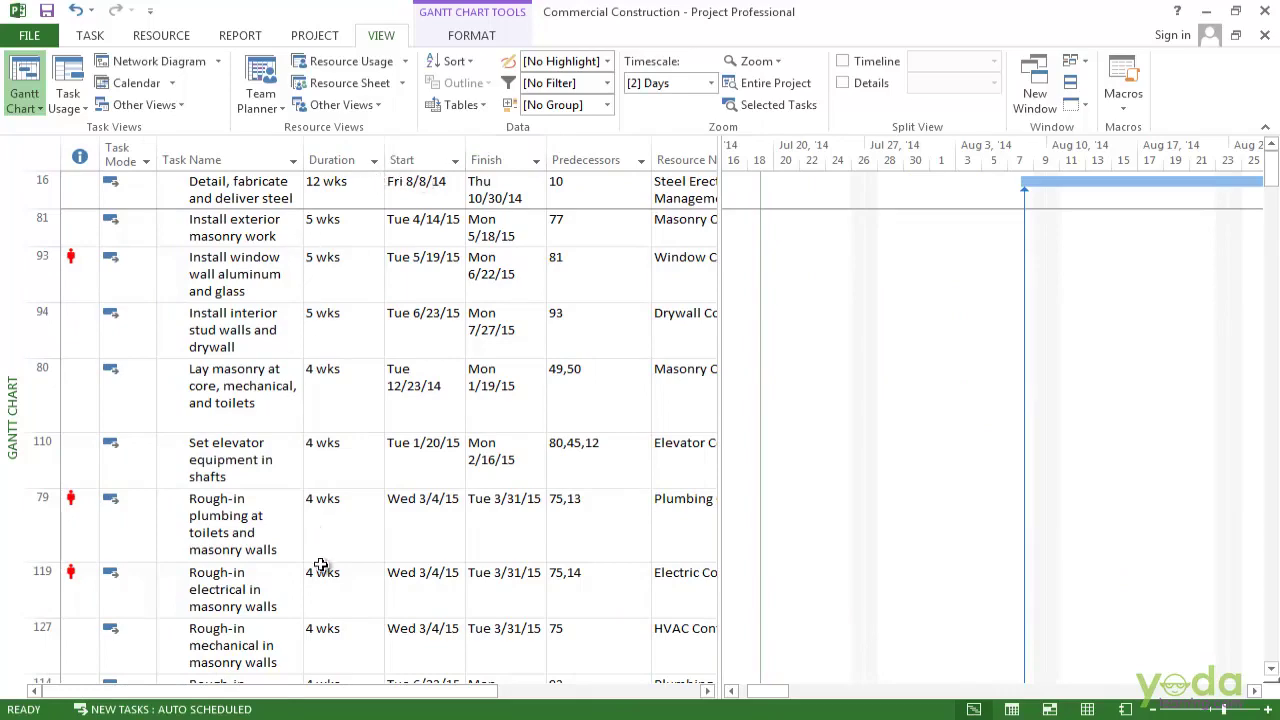
scroll(320, 566, "down", 3)
scroll(320, 566, "up", 3)
Step: Switch to the Resource Sheet, listing Carpet Contractor, Drywall Contractor and the other resources
left_click(345, 86)
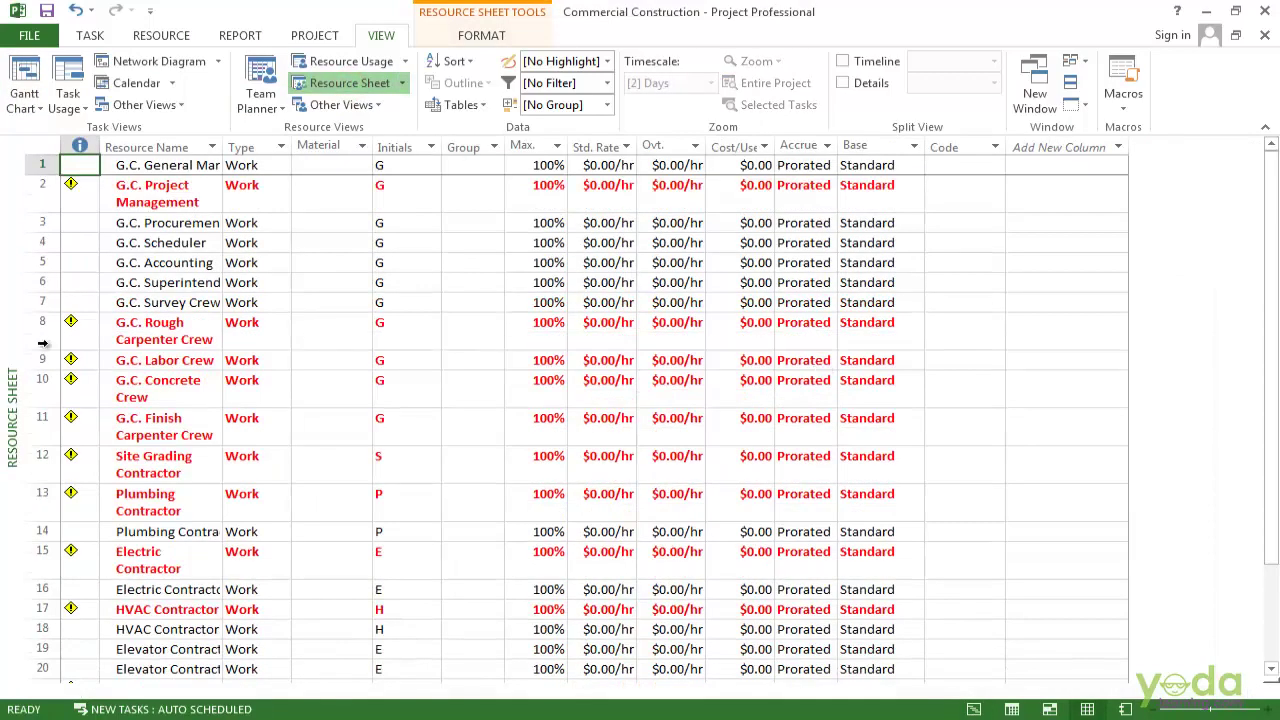
scroll(351, 397, "down", 8)
scroll(354, 397, "up", 8)
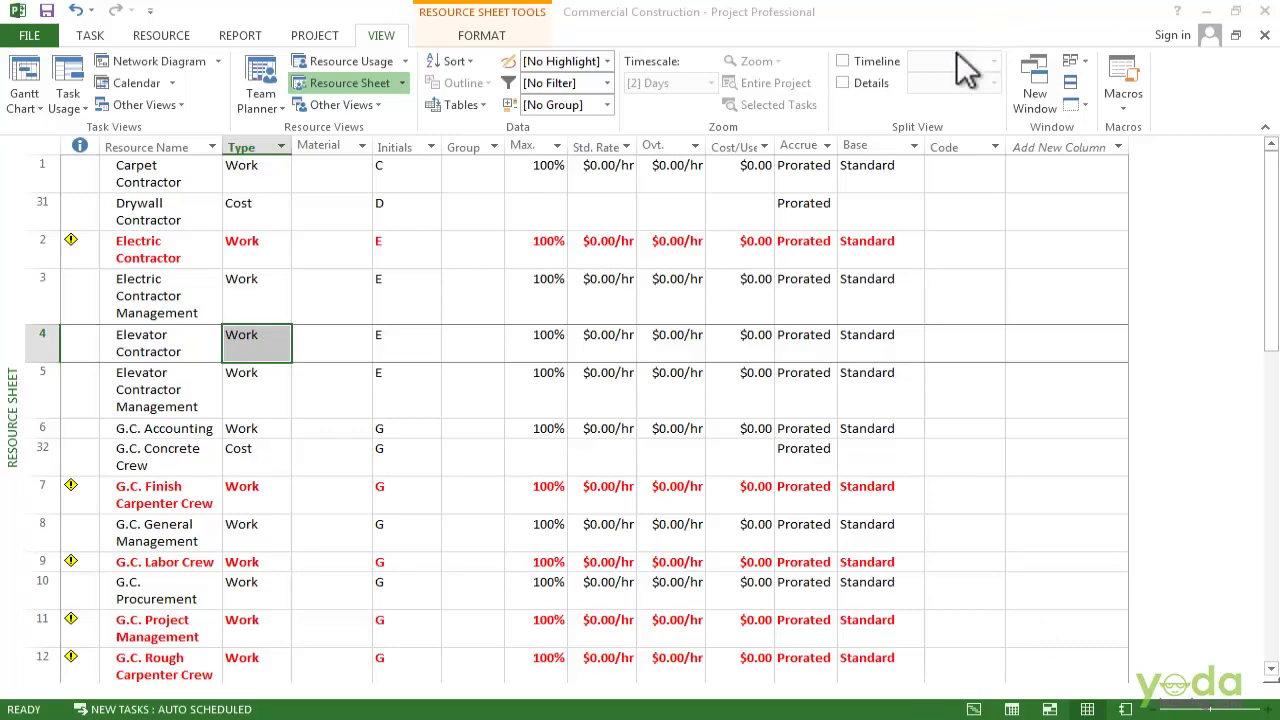
key("Right")
key("Right")
key("Right")
key("Right")
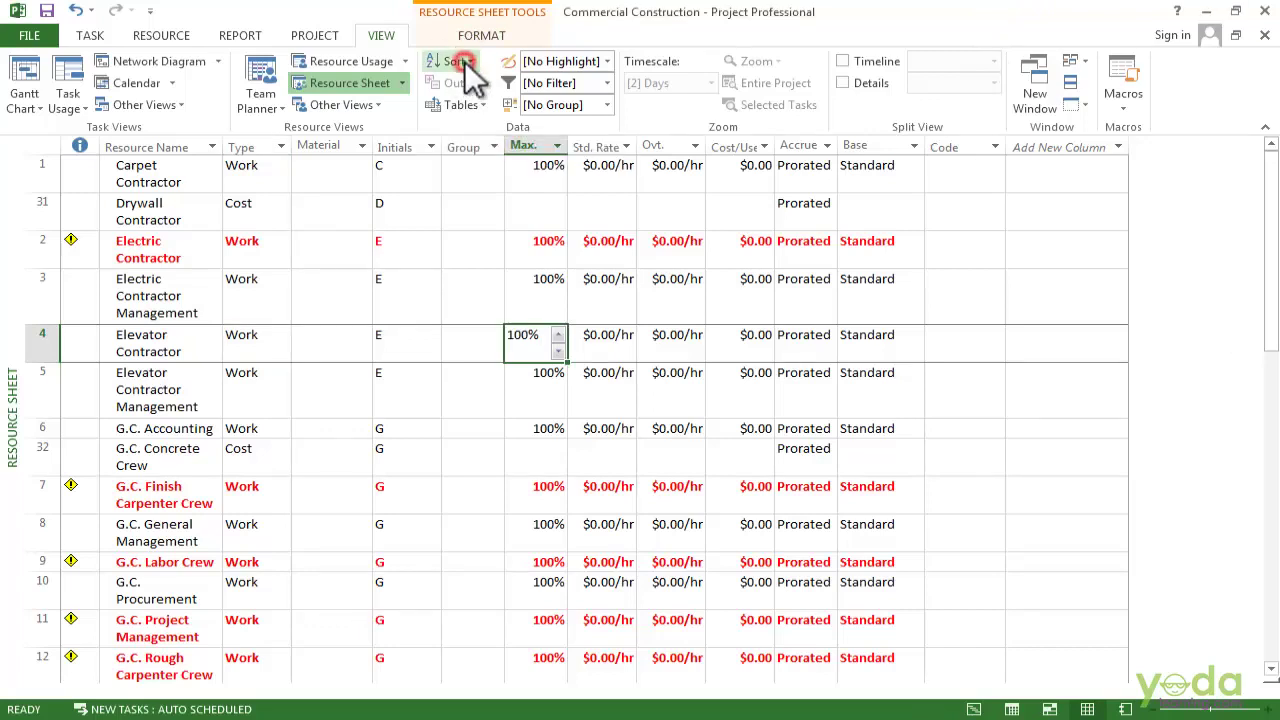
Step: In the Sort dialog, set the primary resource sort to Type, descending
left_click(457, 62)
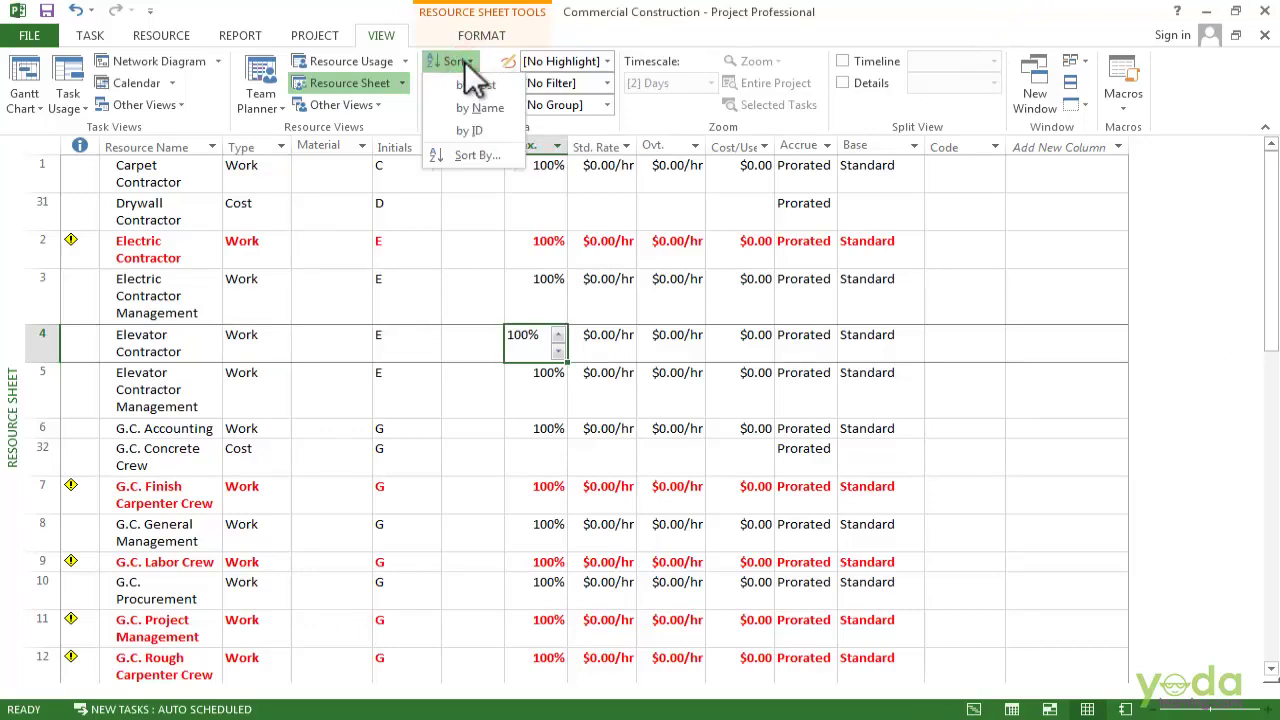
left_click(468, 159)
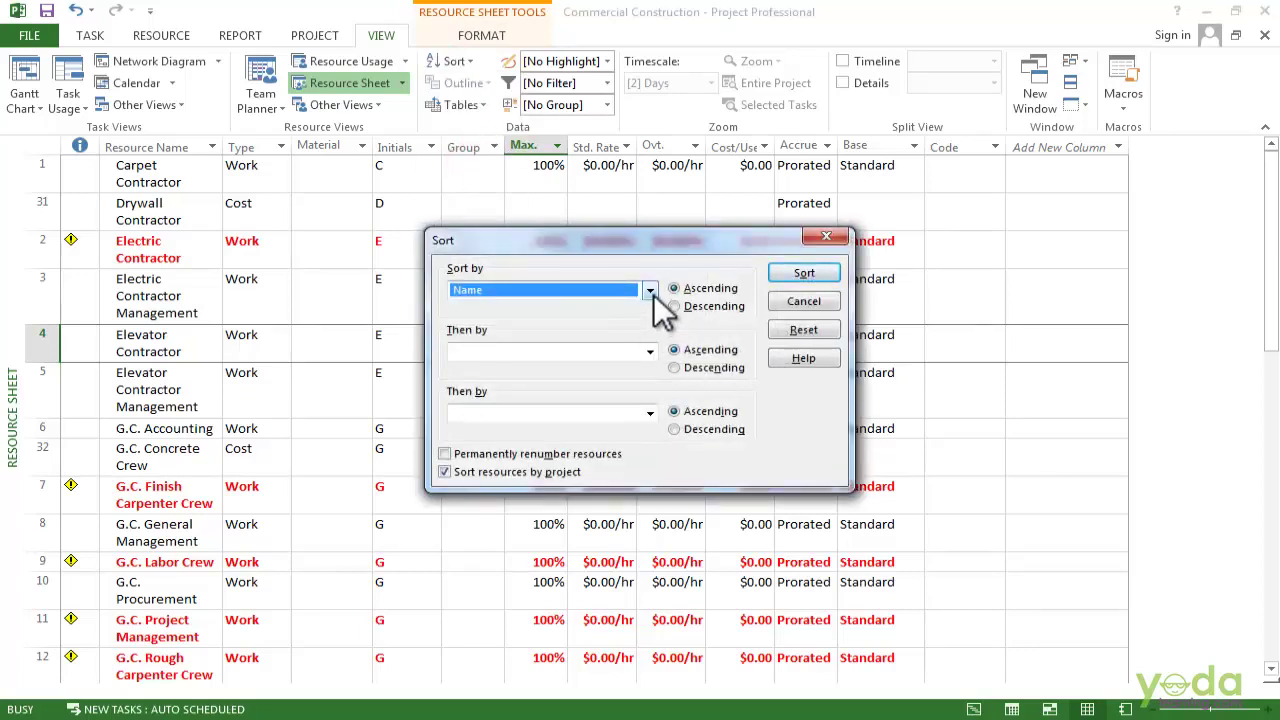
left_click(650, 291)
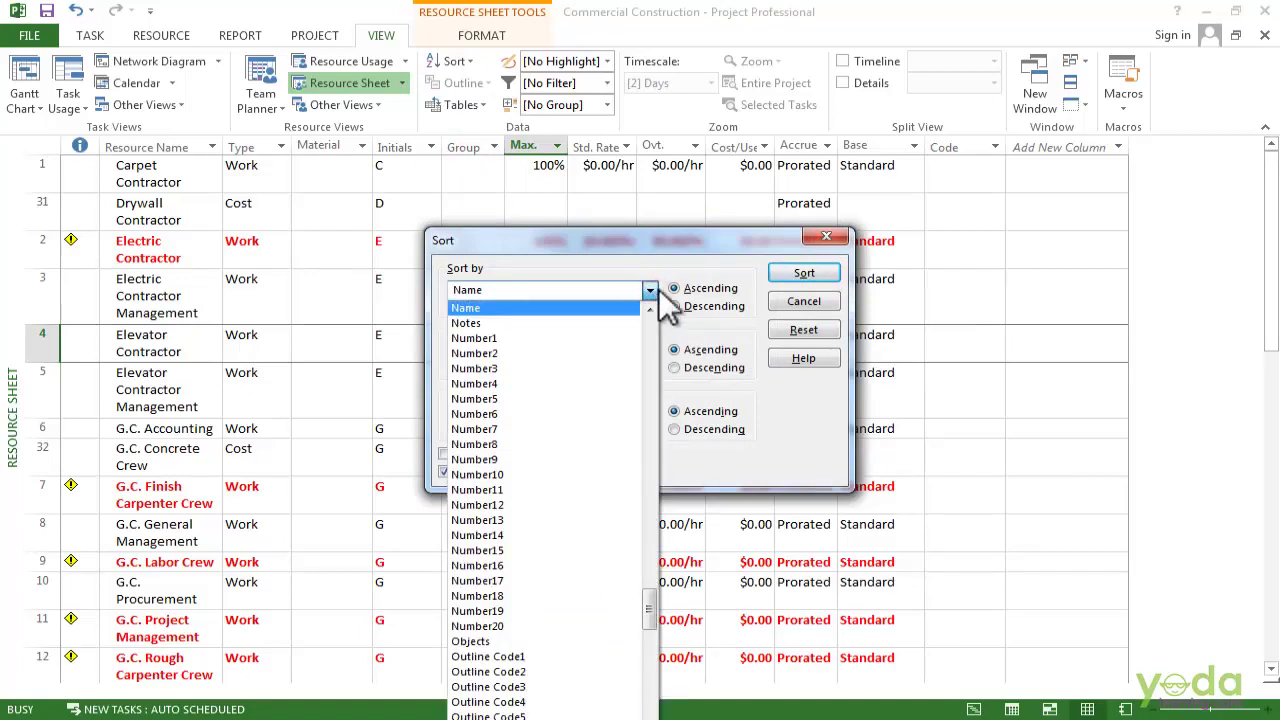
left_click(670, 272)
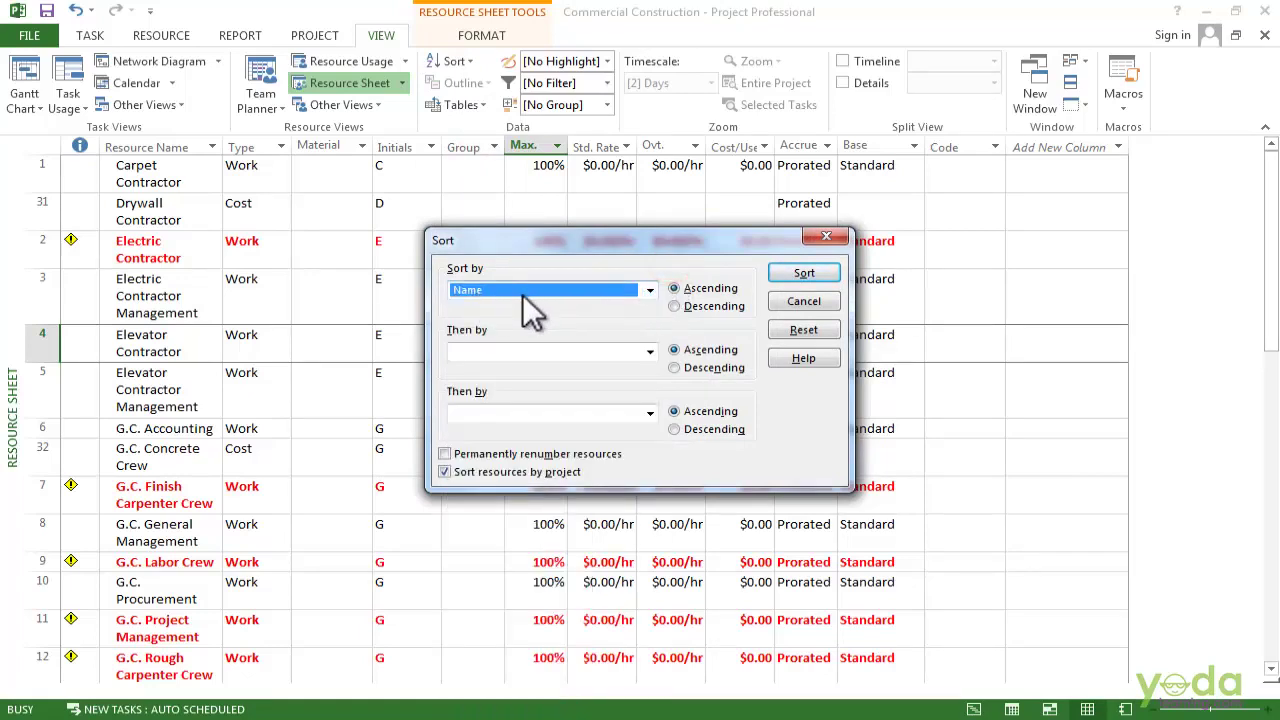
left_click(523, 295)
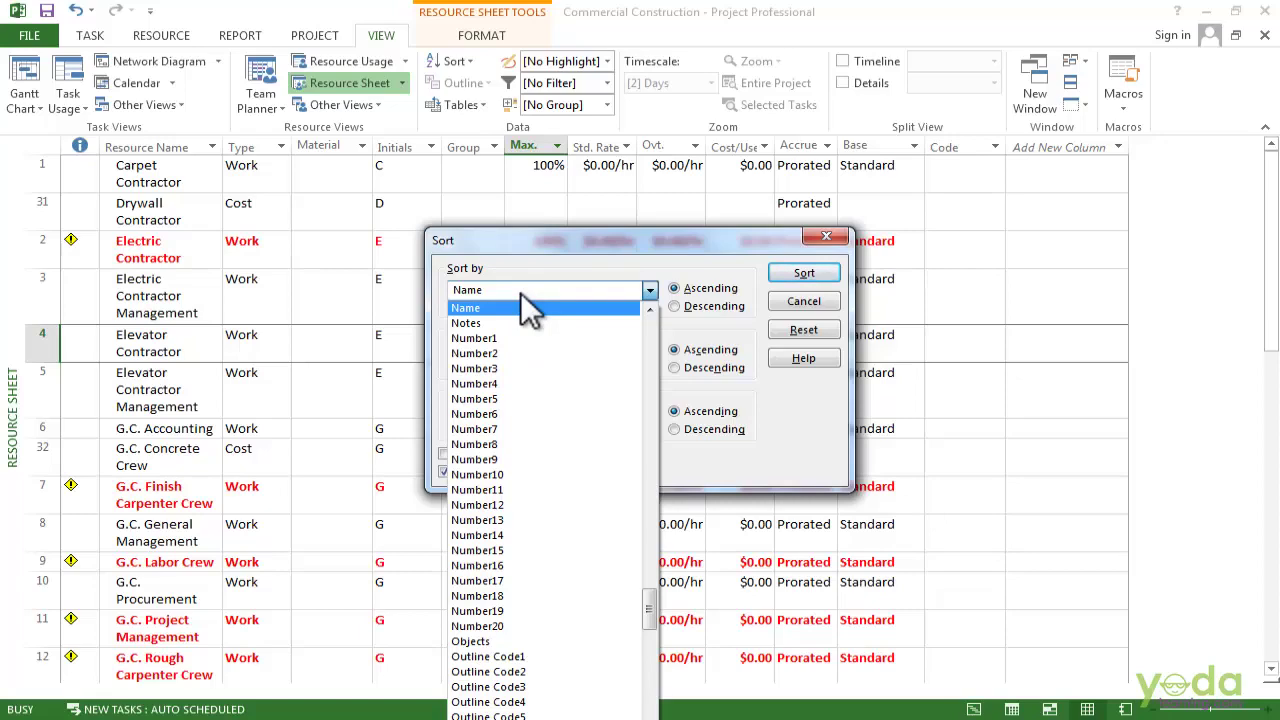
scroll(520, 292, "down", 10)
scroll(530, 560, "down", 12)
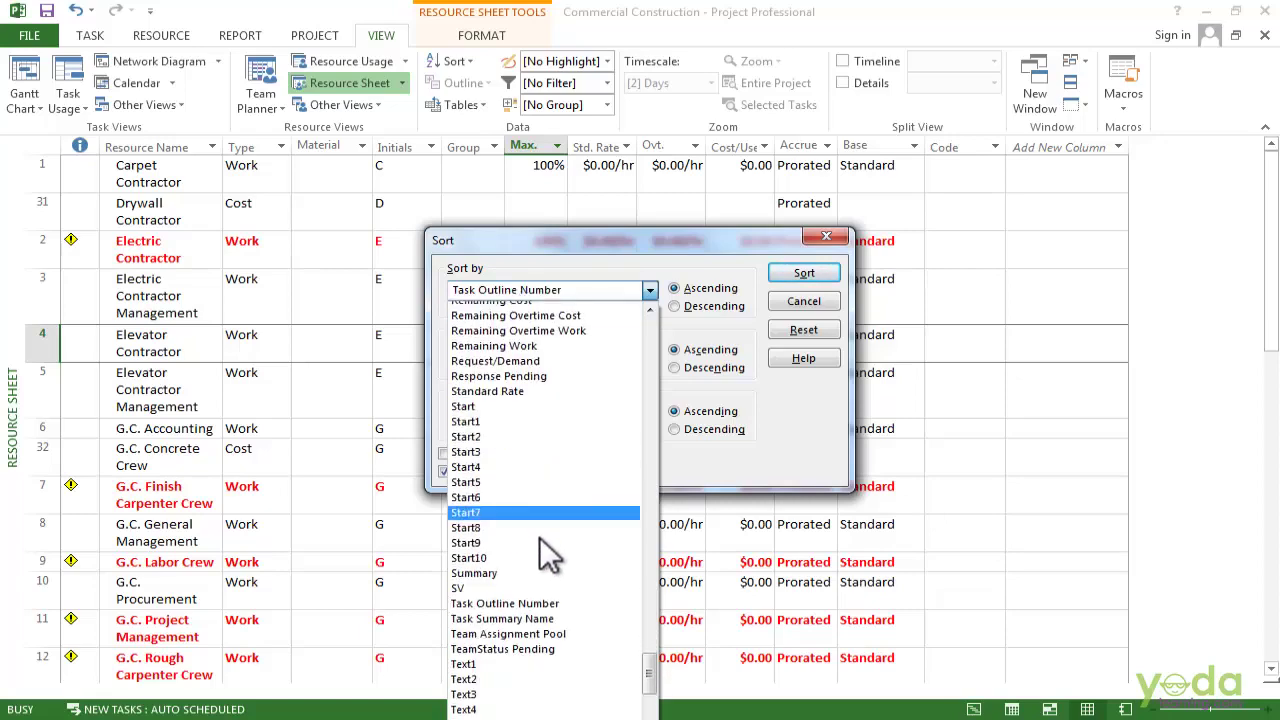
scroll(540, 608, "down", 2)
left_click(512, 612)
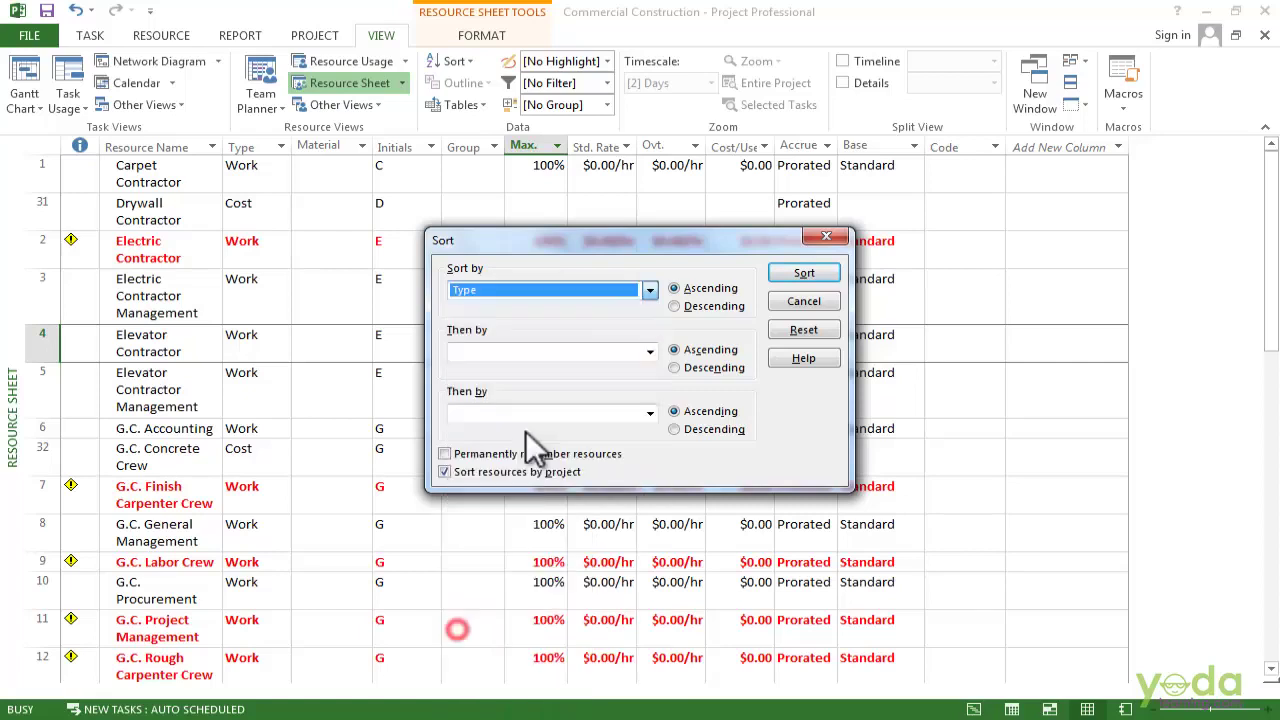
left_click(674, 306)
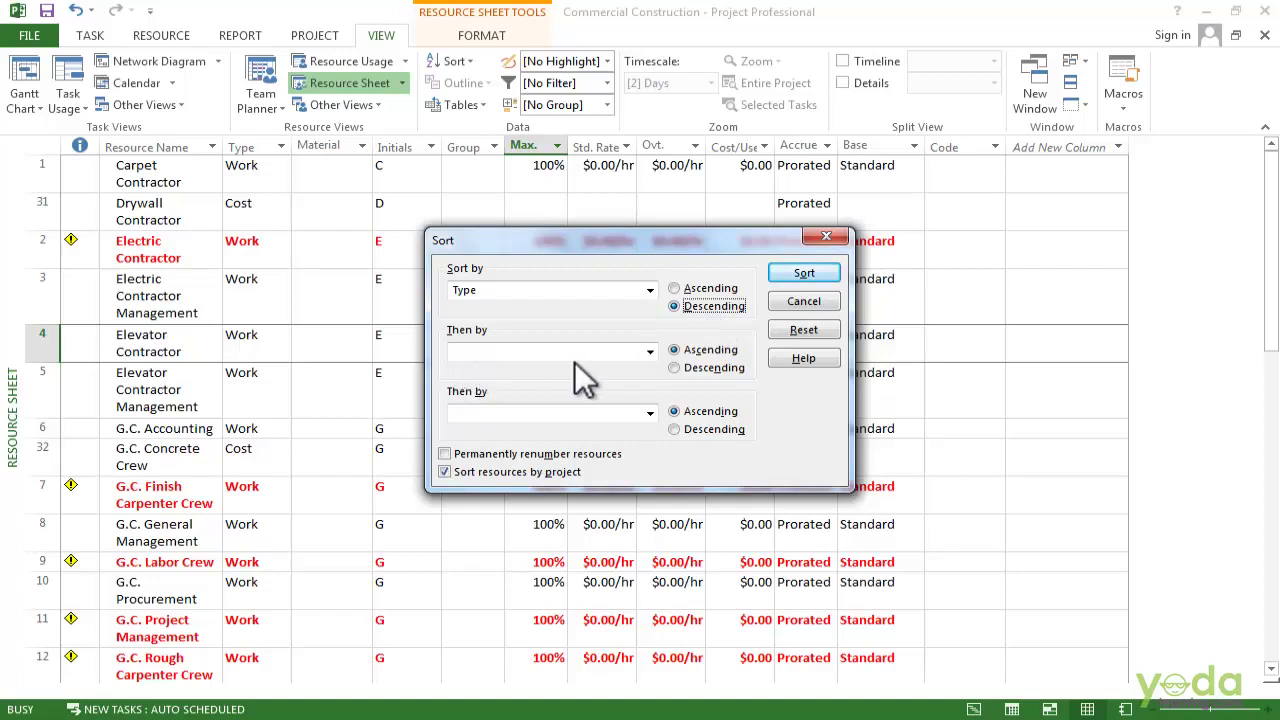
Step: Add Name as the ascending secondary sort and apply it
left_click(647, 350)
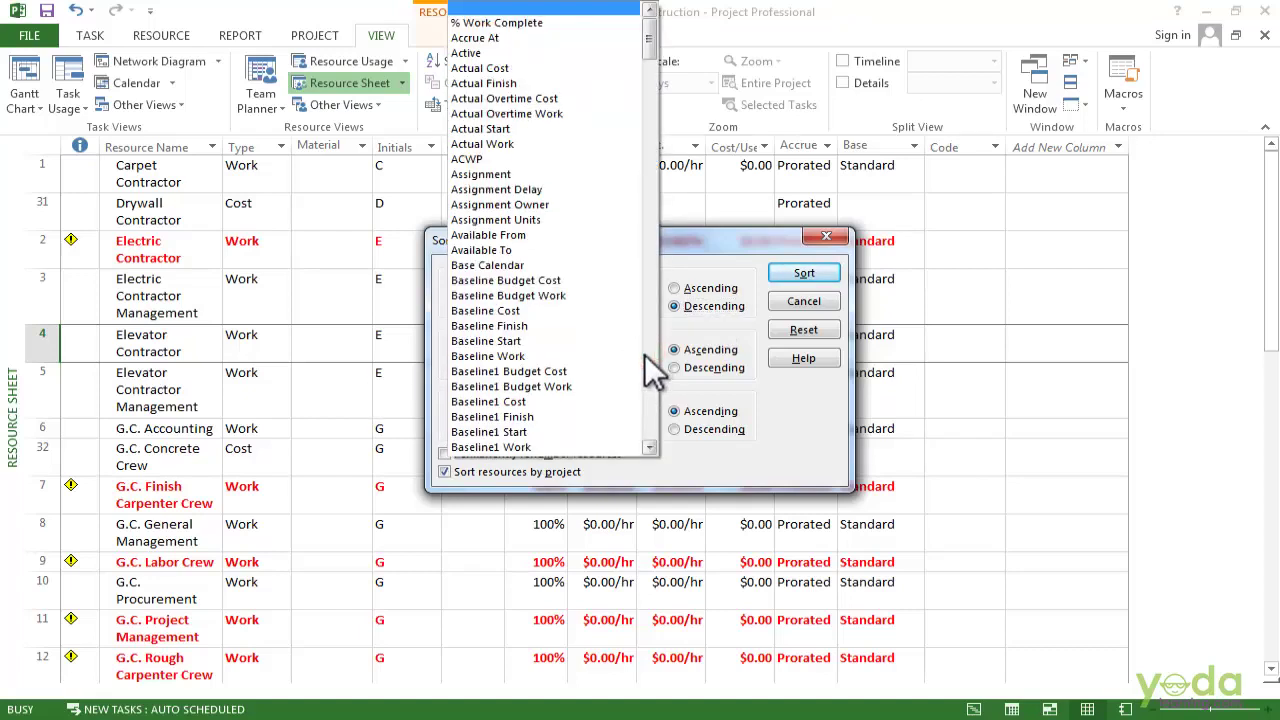
key("n")
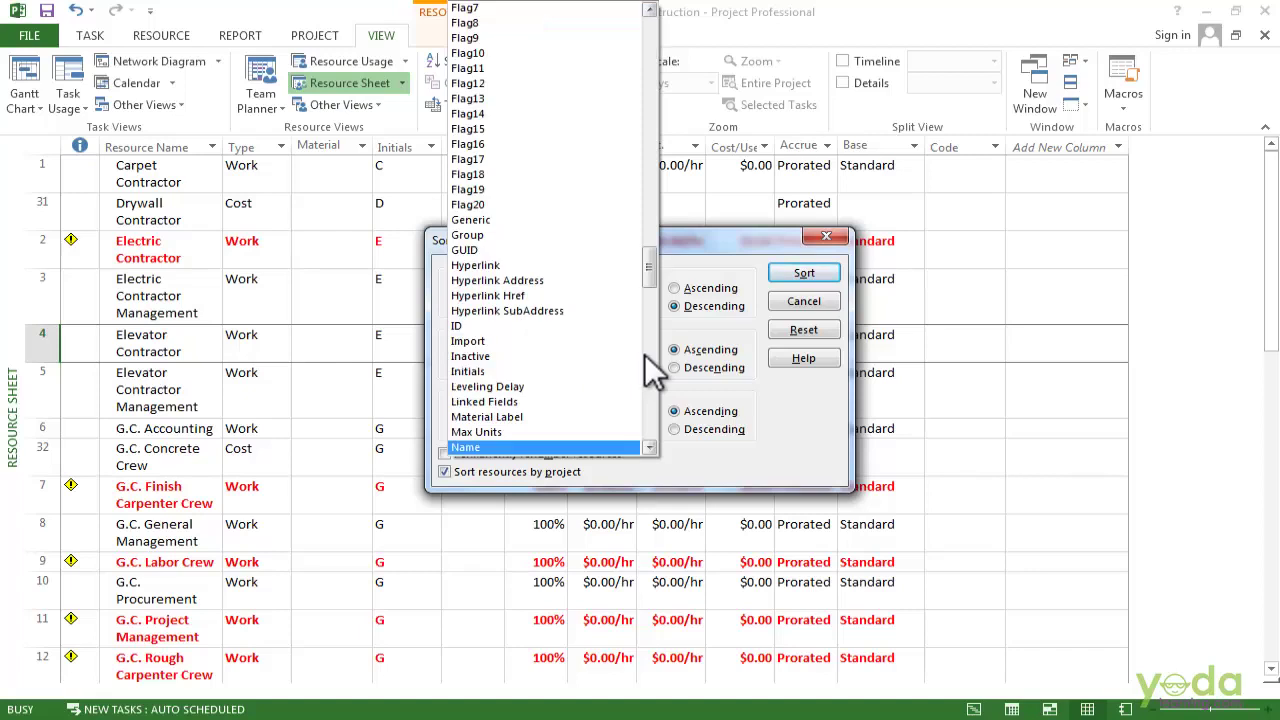
left_click(515, 448)
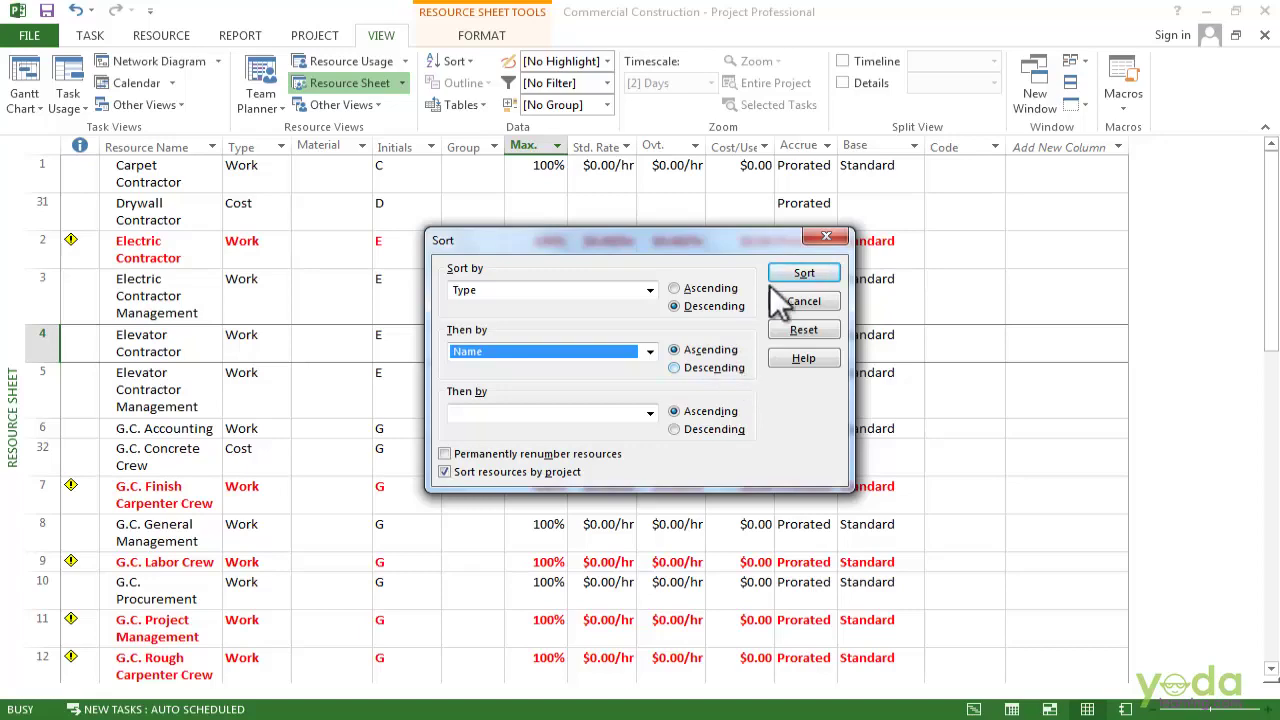
left_click(810, 274)
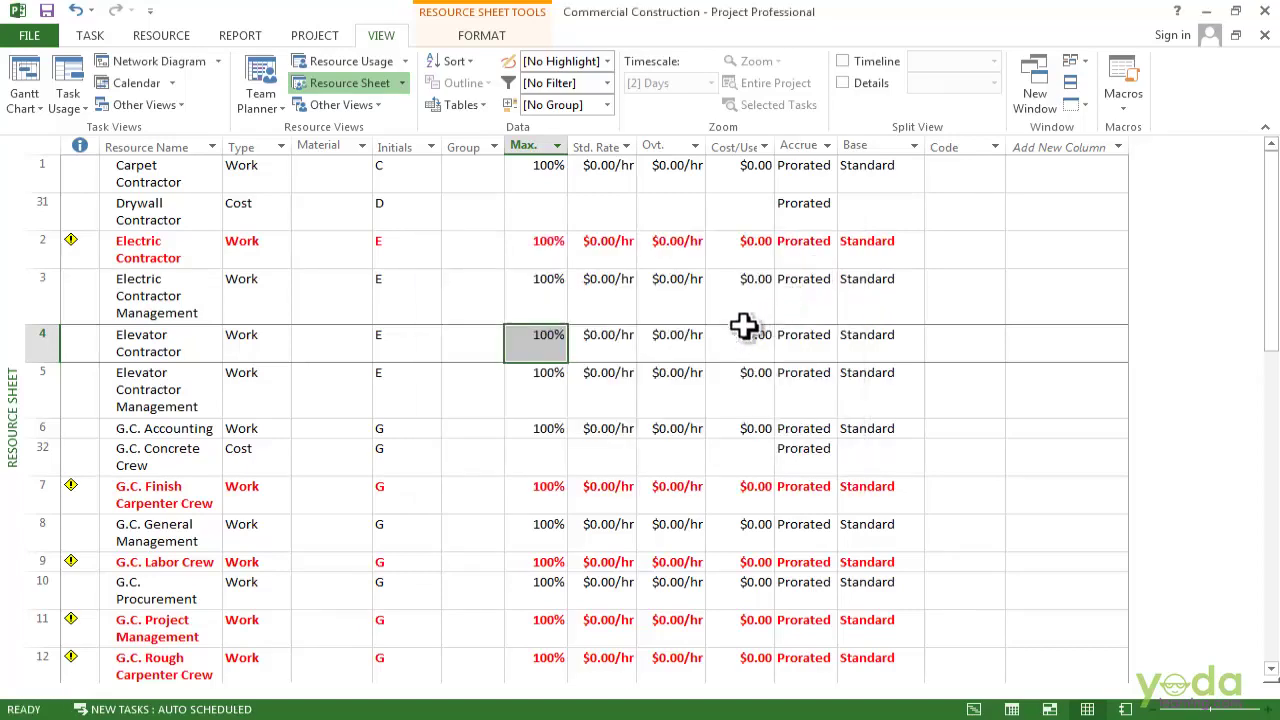
scroll(274, 491, "down", 3)
scroll(254, 423, "down", 10)
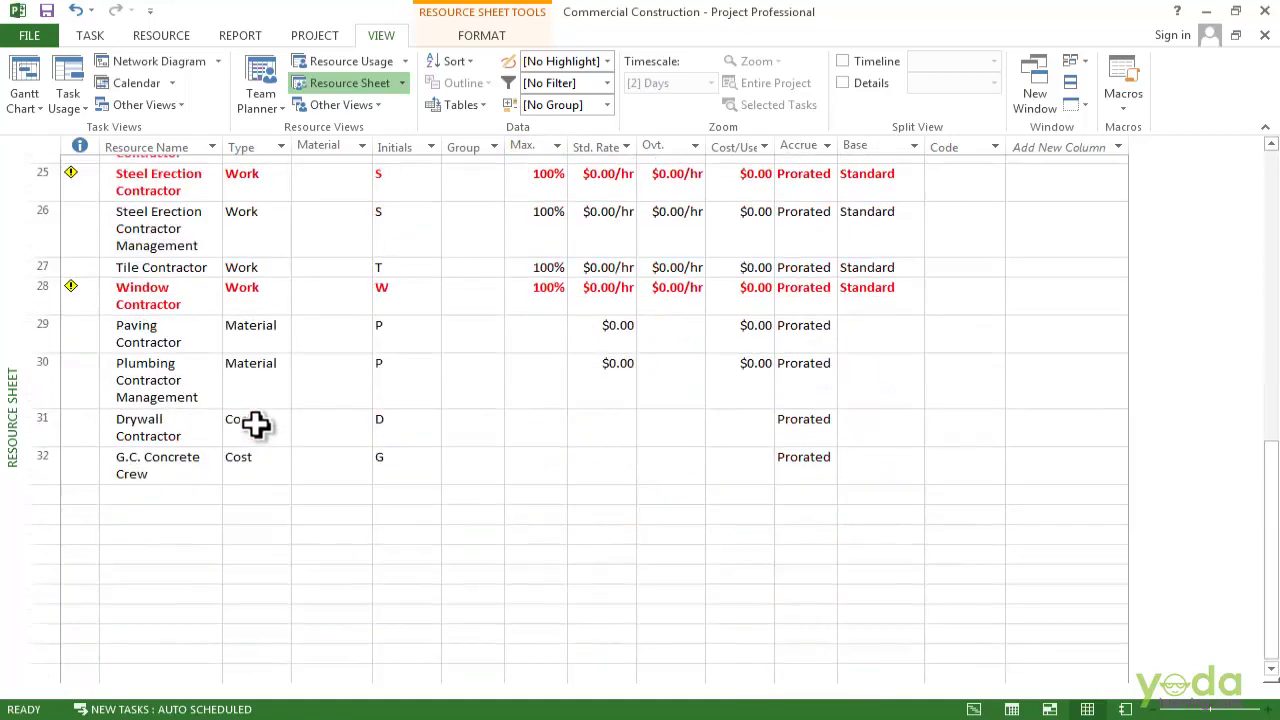
scroll(254, 423, "up", 10)
scroll(254, 423, "up", 3)
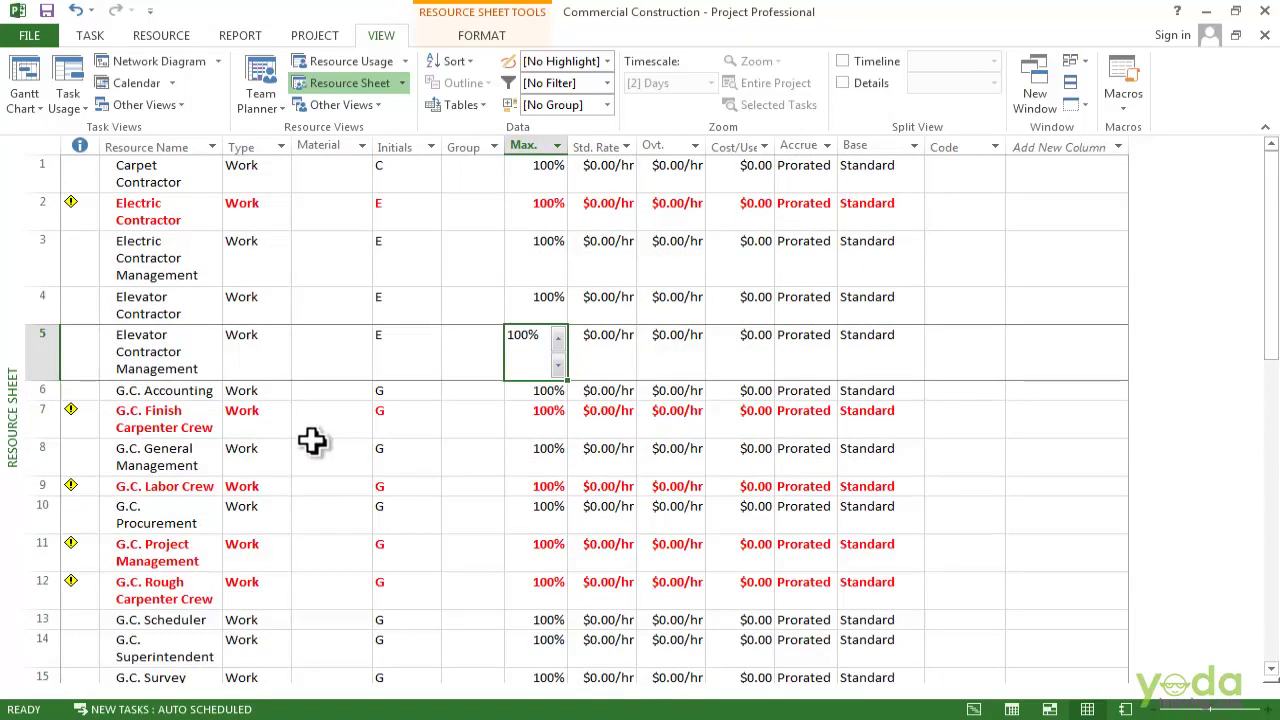
scroll(313, 441, "down", 5)
scroll(316, 442, "down", 10)
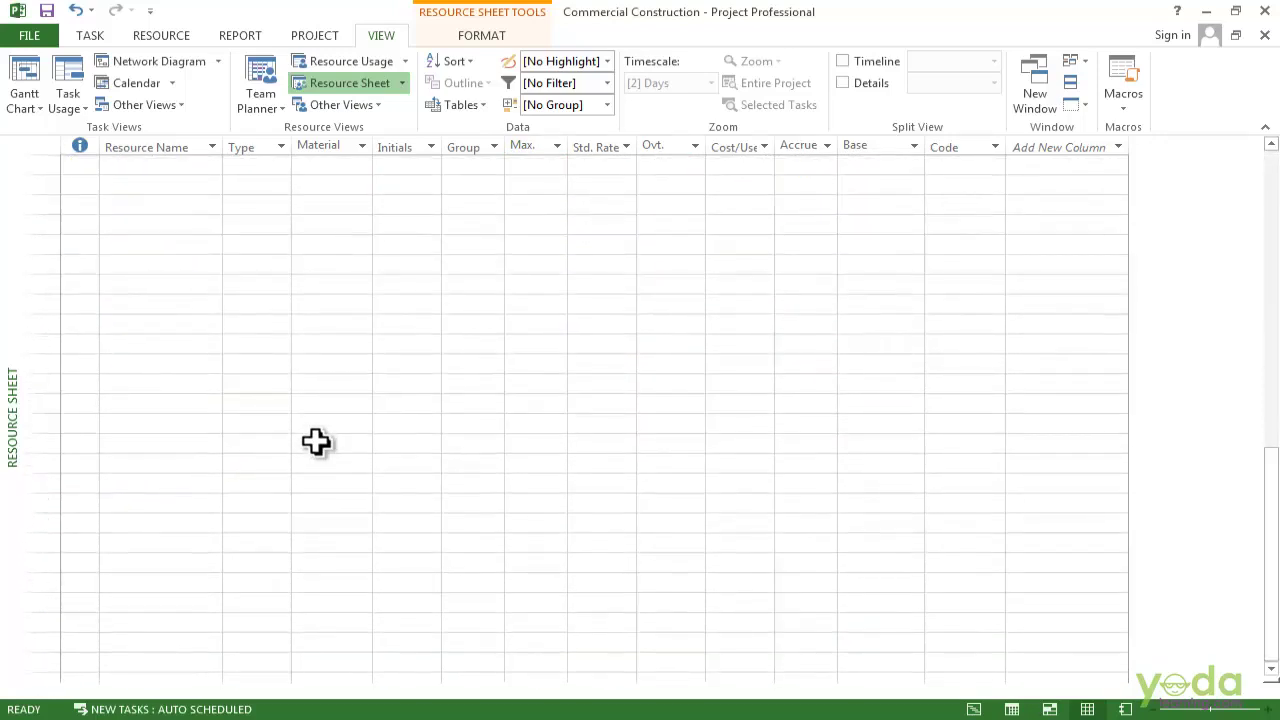
scroll(316, 442, "down", 2)
scroll(321, 434, "down", 2)
scroll(321, 434, "up", 10)
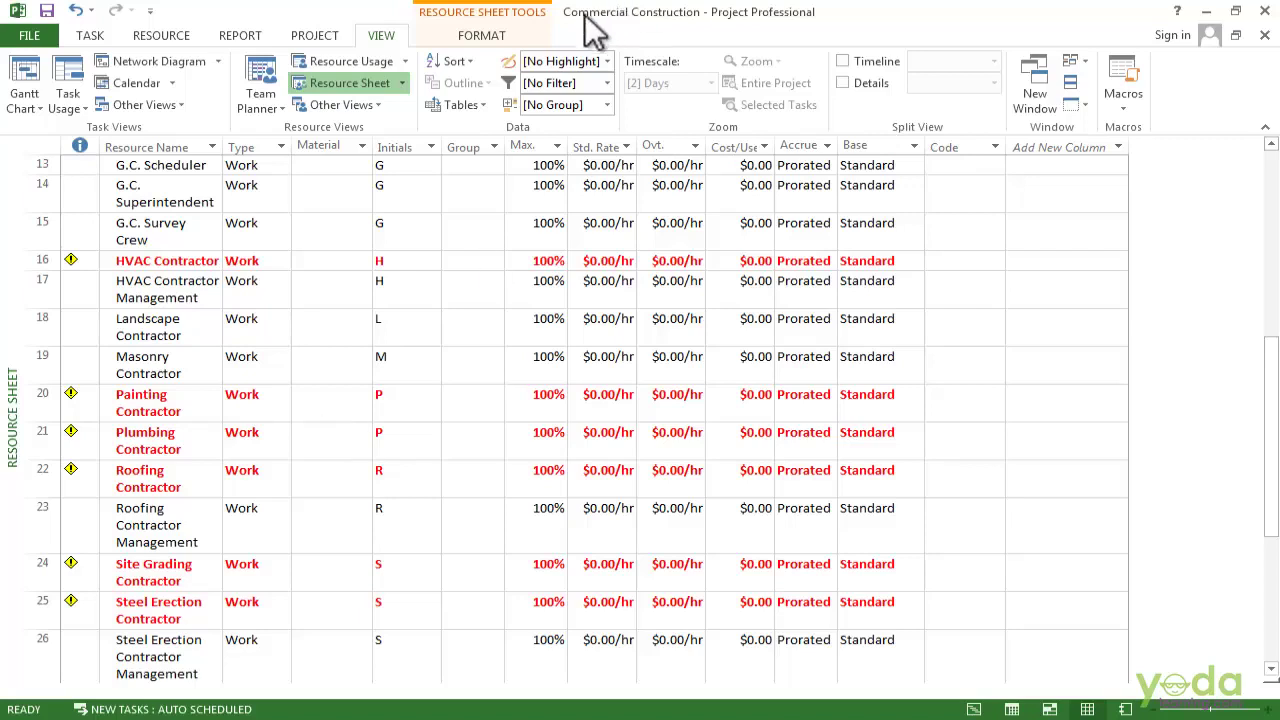
Step: Repeat the Type-descending, Name sort with Permanently renumber resources checked
left_click(452, 61)
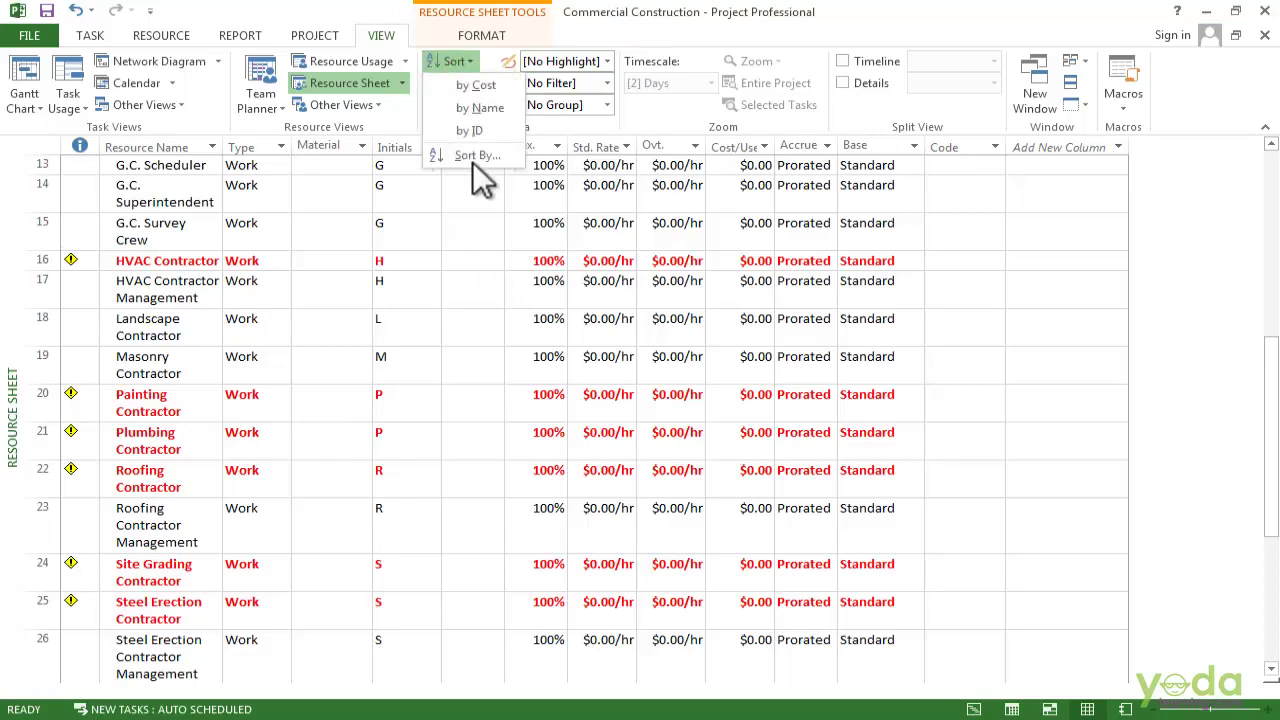
left_click(472, 161)
left_click(446, 456)
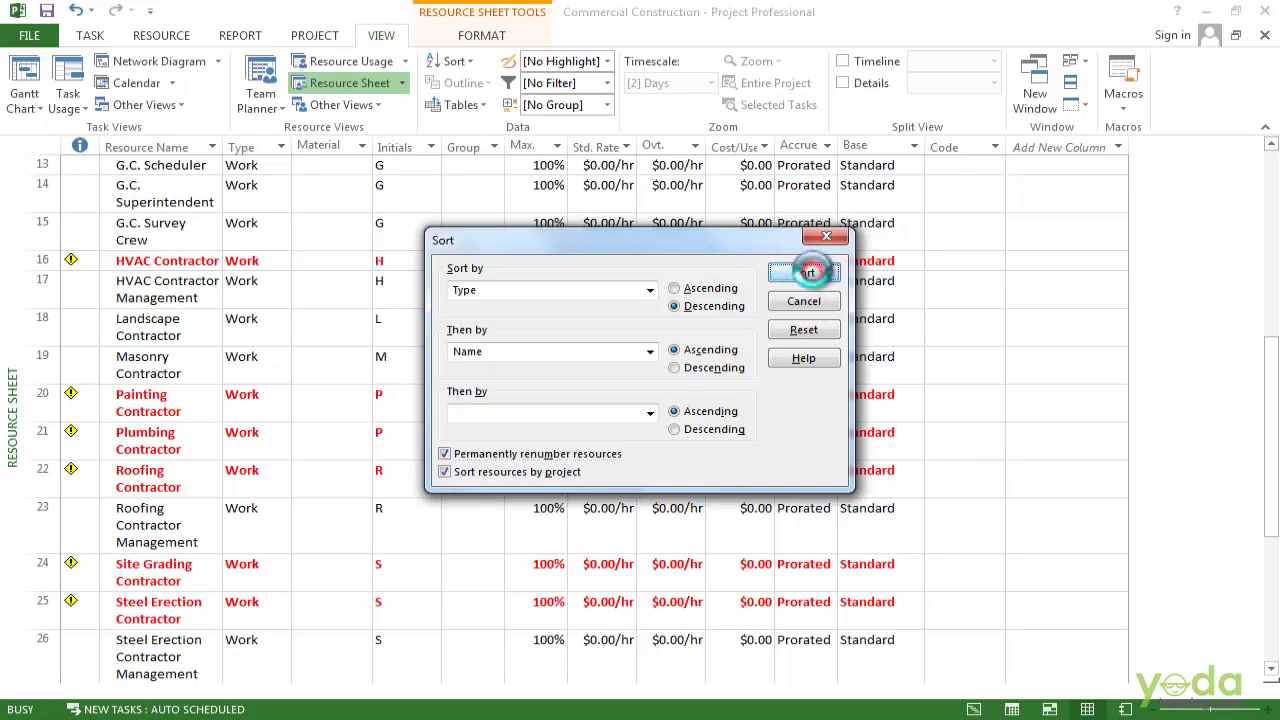
left_click(805, 274)
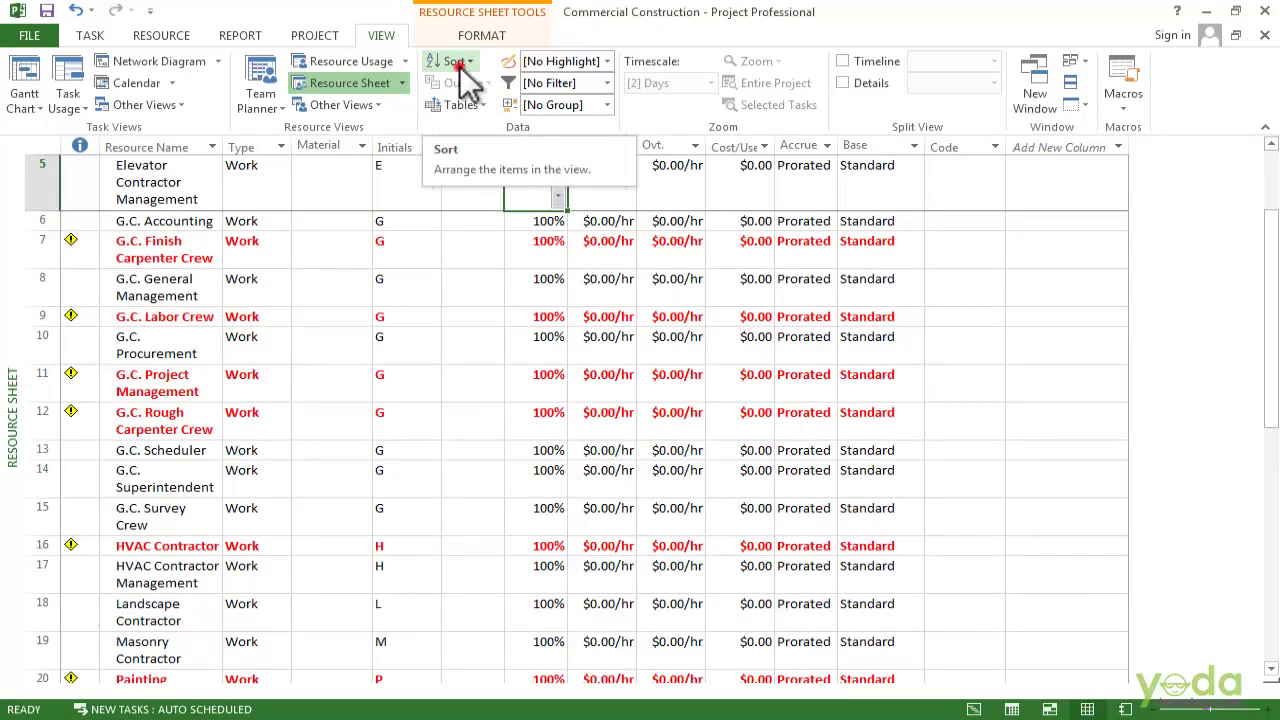
Step: Sort resources by ID with Permanently renumber resources unchecked
left_click(461, 70)
left_click(472, 157)
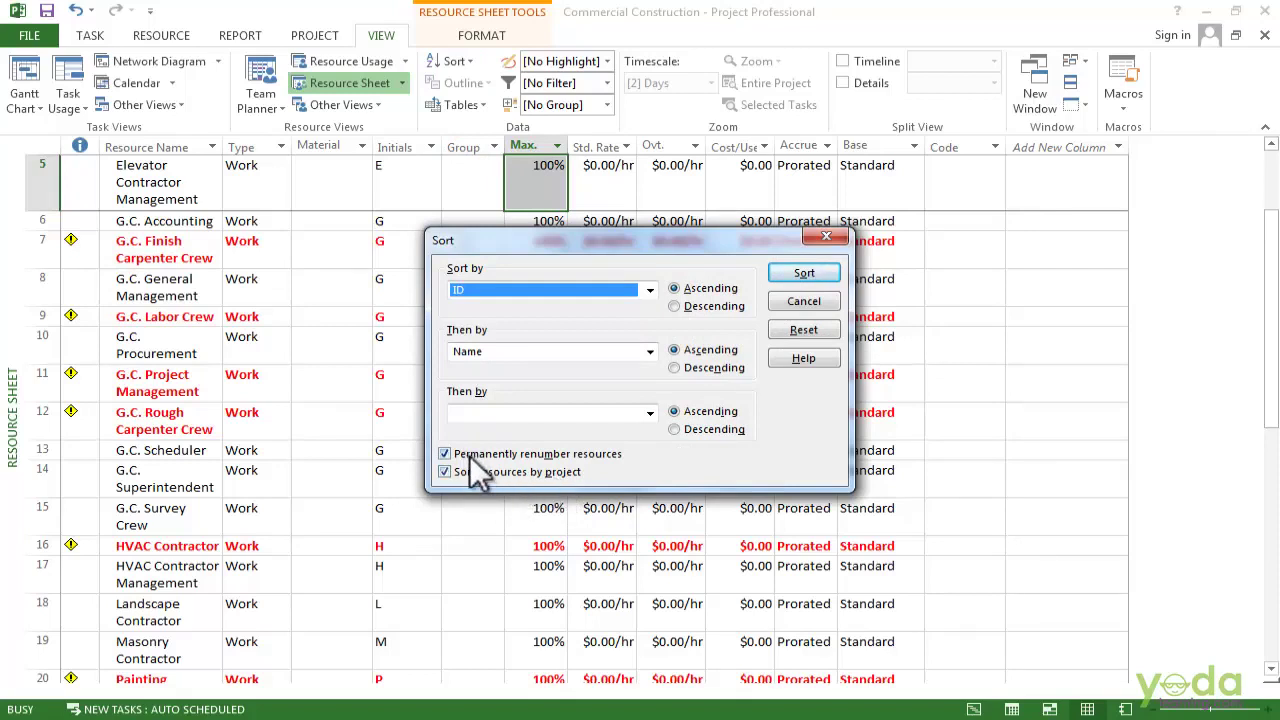
left_click(530, 455)
left_click(824, 273)
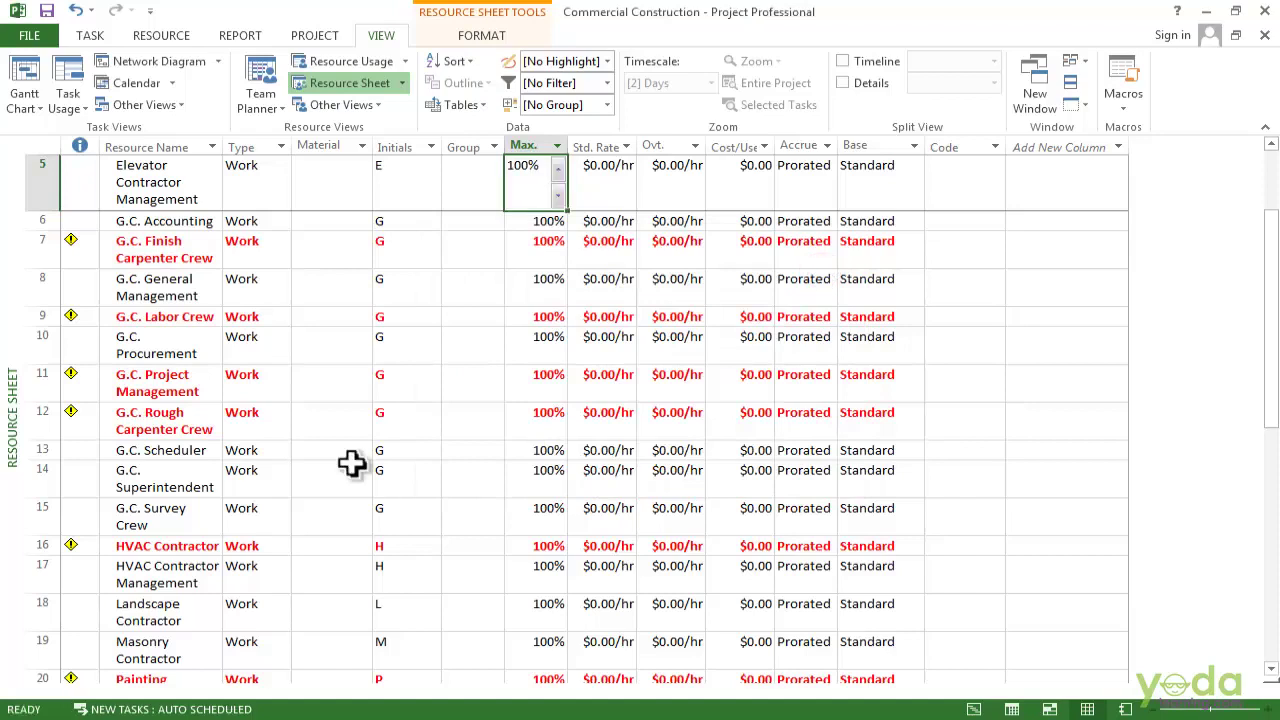